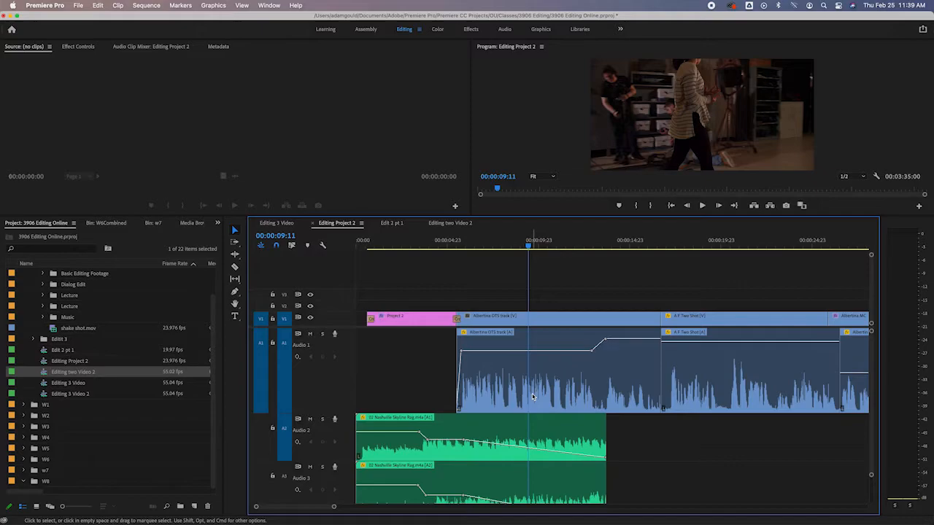
{"action": "left_click", "coordinate": [619, 241]}
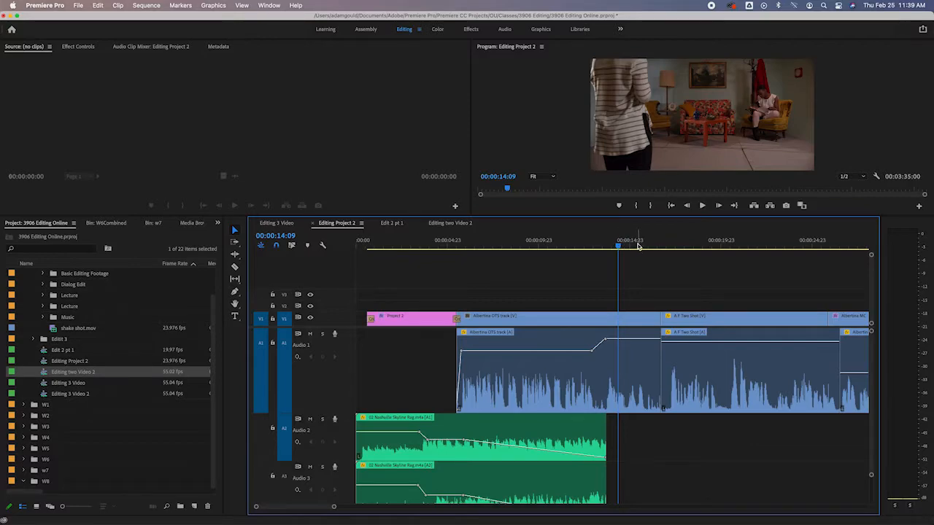
{"action": "left_click", "coordinate": [637, 244]}
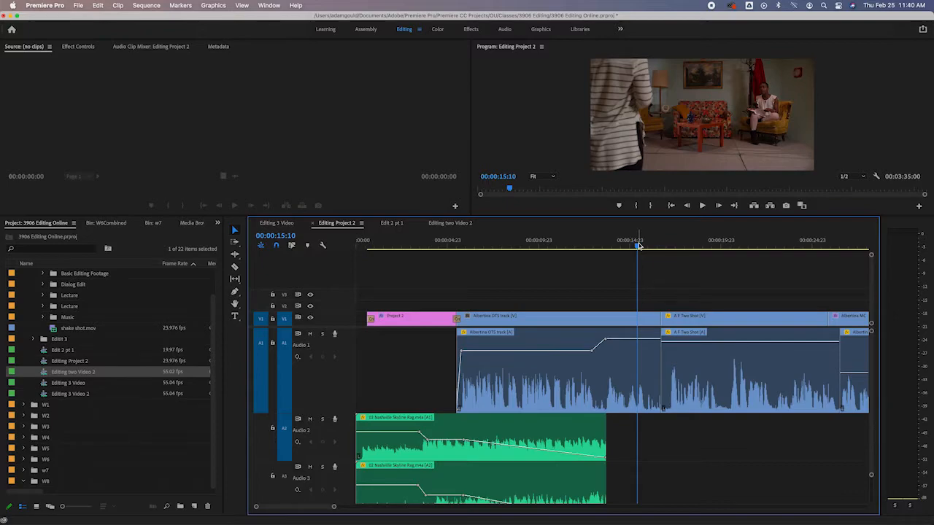
{"action": "left_click", "coordinate": [579, 246]}
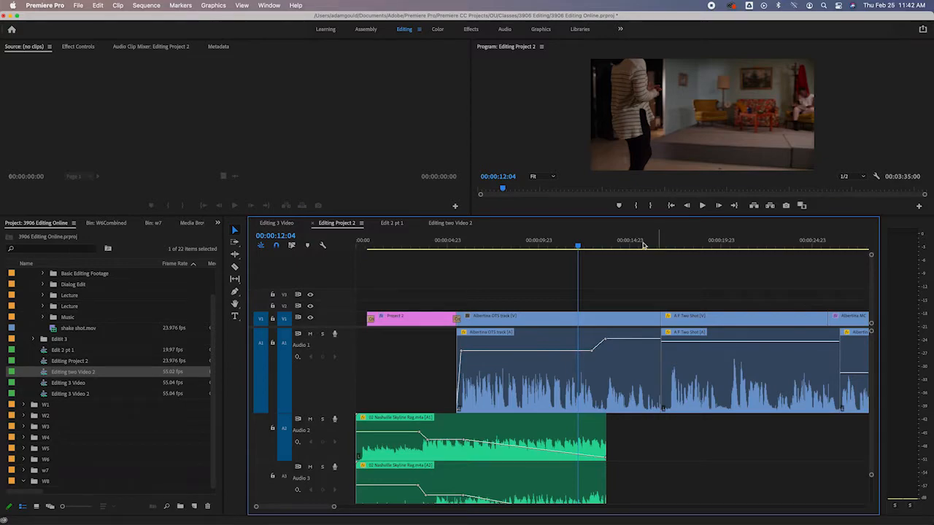
{"action": "left_click", "coordinate": [523, 246]}
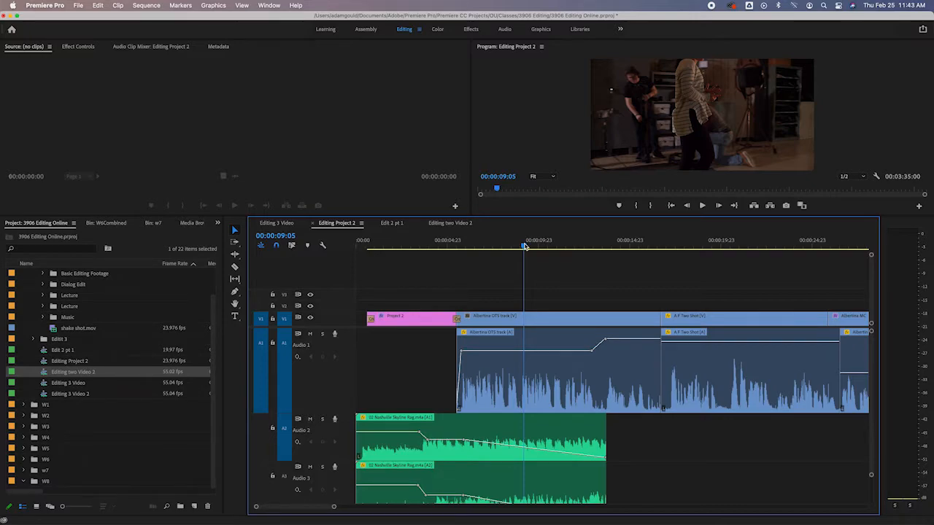
Copy the Nashville Skyline Rag clip on Audio 2 and paste it after the end of the sequence at 00:03:39:04
{"action": "left_click", "coordinate": [494, 434]}
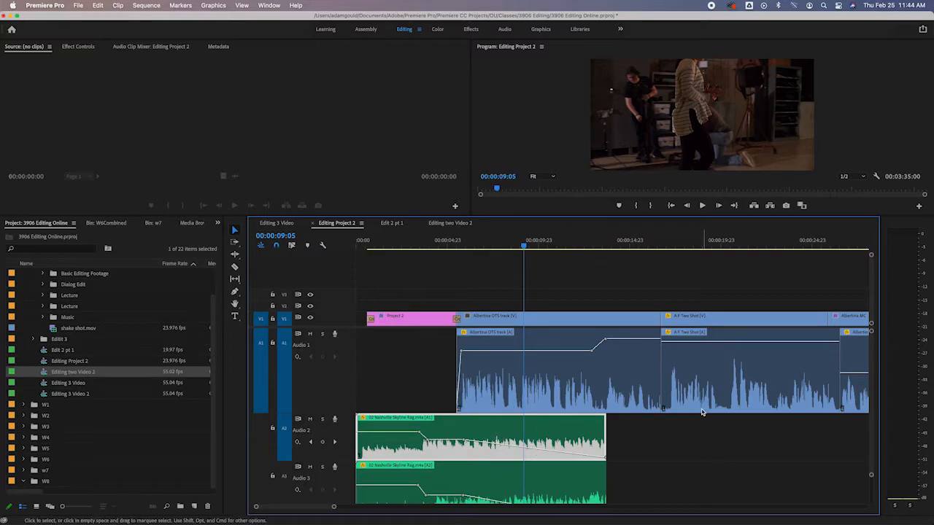
{"action": "key", "text": "End"}
{"action": "left_click", "coordinate": [691, 239]}
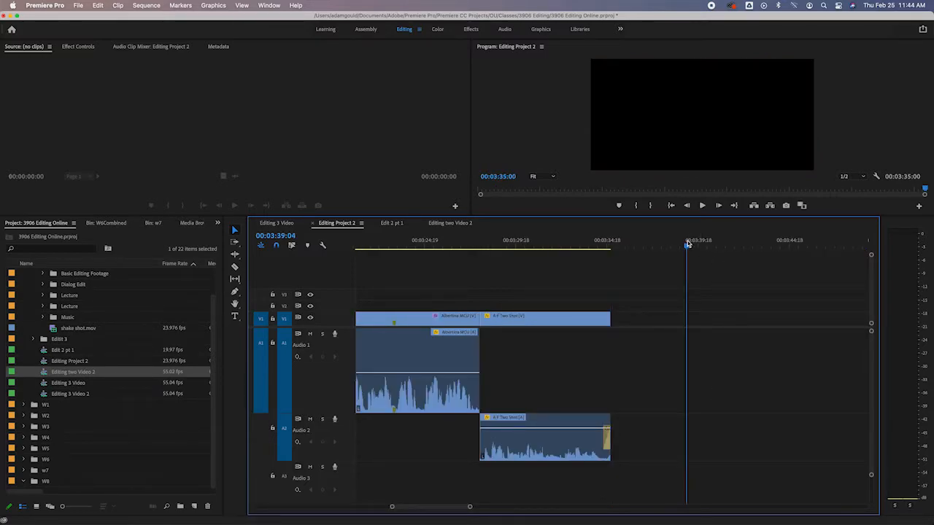
{"action": "key", "text": "super+v"}
{"action": "key", "text": "minus"}
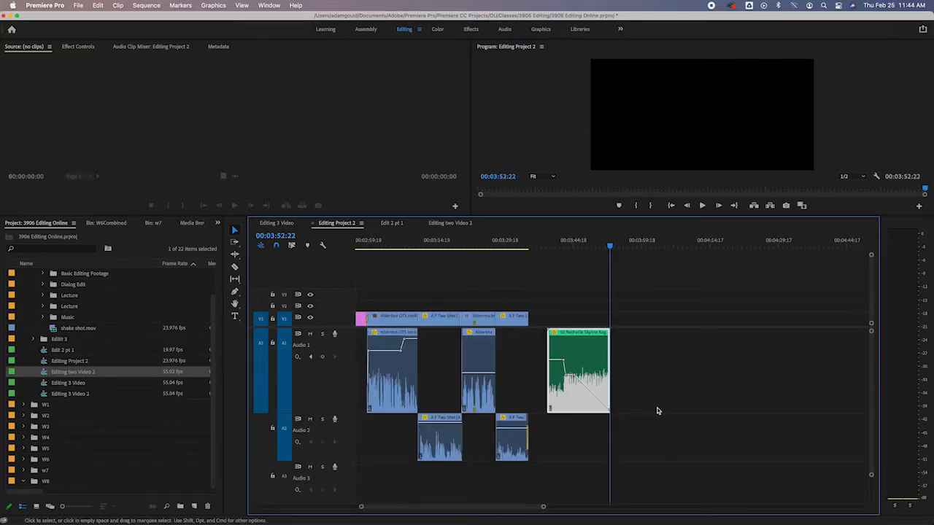
Extend the end of the pasted music clip to the song's full length, ending at 00:06:53:07
{"action": "left_click_drag", "start_coordinate": [609, 357], "coordinate": [806, 378]}
{"action": "key", "text": "minus"}
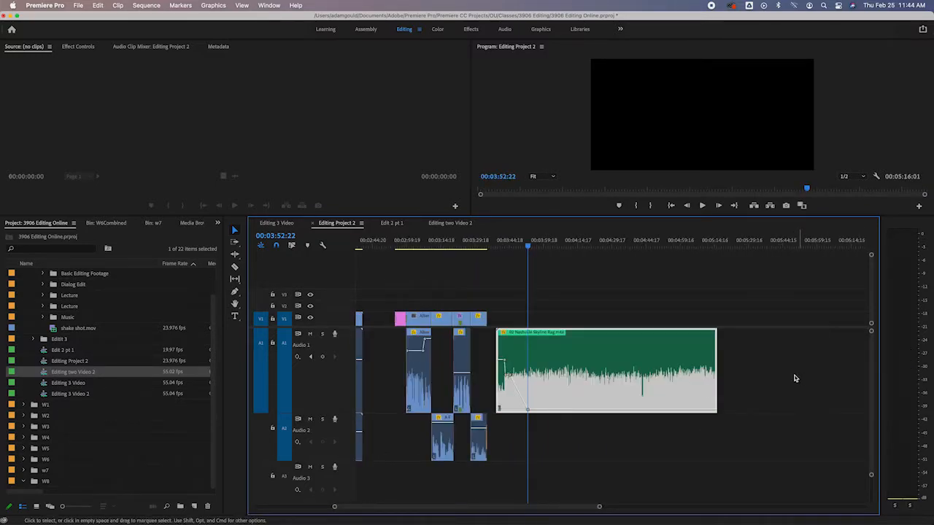
{"action": "left_click_drag", "start_coordinate": [716, 358], "coordinate": [878, 353]}
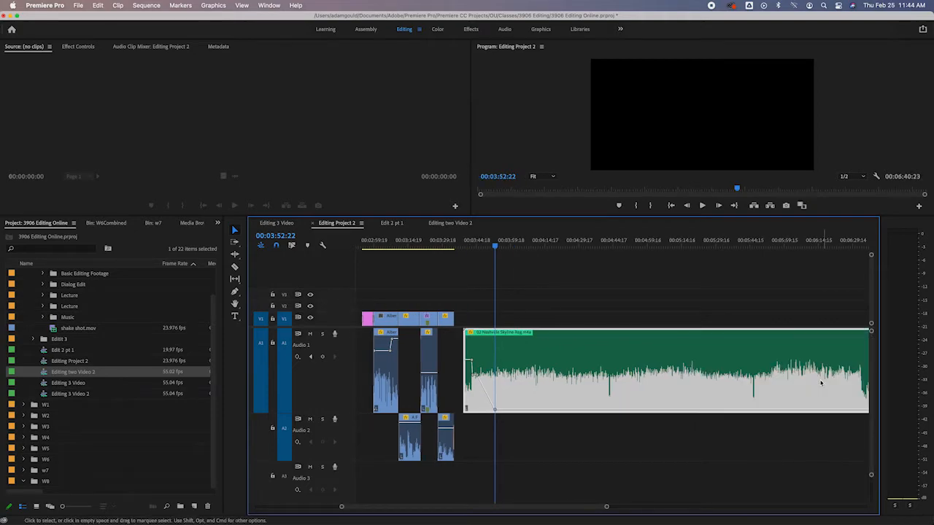
{"action": "key", "text": "minus"}
{"action": "left_click_drag", "start_coordinate": [743, 352], "coordinate": [815, 351]}
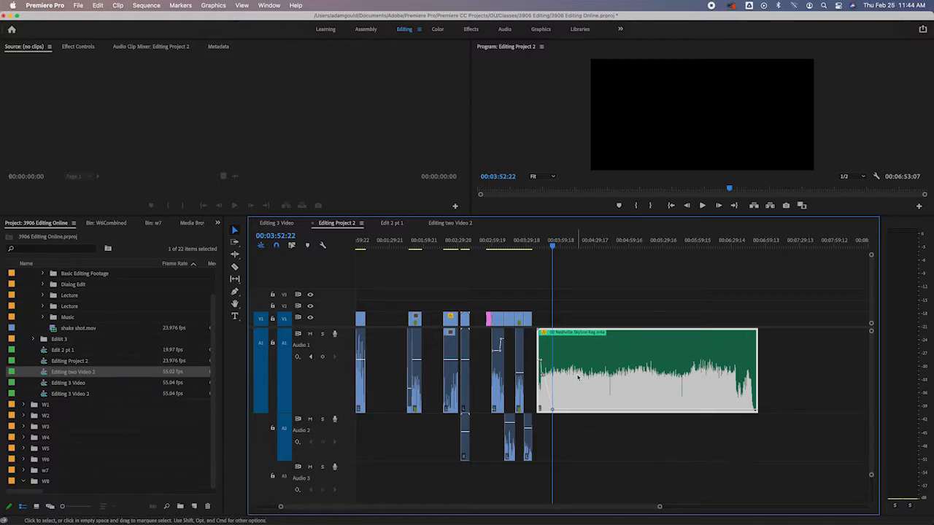
Raise the pasted music clip's last volume keyframe to a steady level and play the music around 00:04:39:05
{"action": "left_click", "coordinate": [549, 249]}
{"action": "left_click_drag", "start_coordinate": [548, 249], "coordinate": [605, 246]}
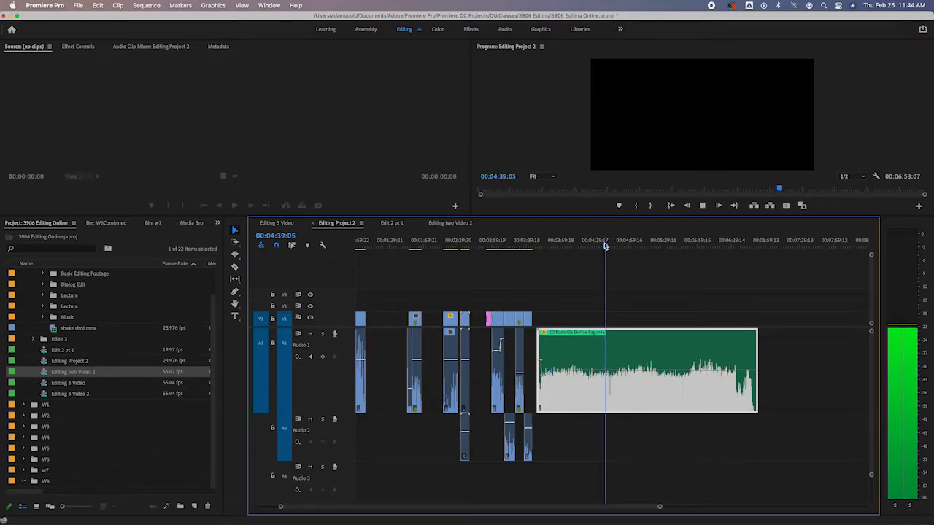
{"action": "key", "text": "XF86AudioRaiseVolume"}
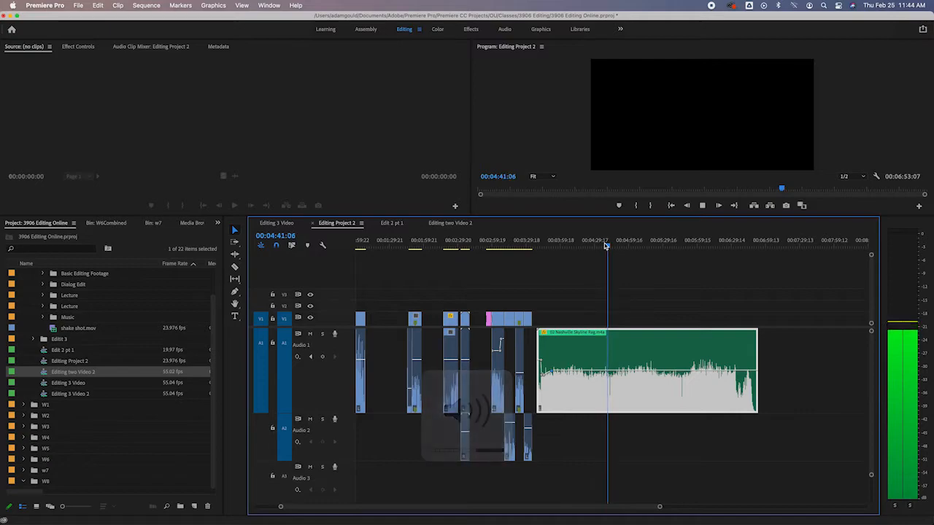
{"action": "key", "text": "space"}
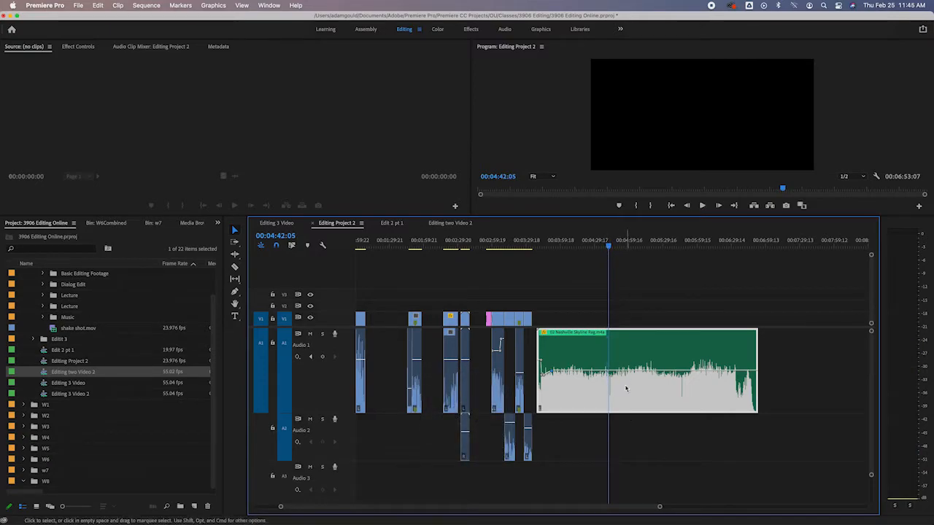
Trim the music clip's end to 00:04:42:05 and apply the default Constant Power transition to that edge
{"action": "left_click_drag", "start_coordinate": [756, 353], "coordinate": [603, 357]}
{"action": "right_click", "coordinate": [604, 368]}
{"action": "left_click", "coordinate": [637, 435]}
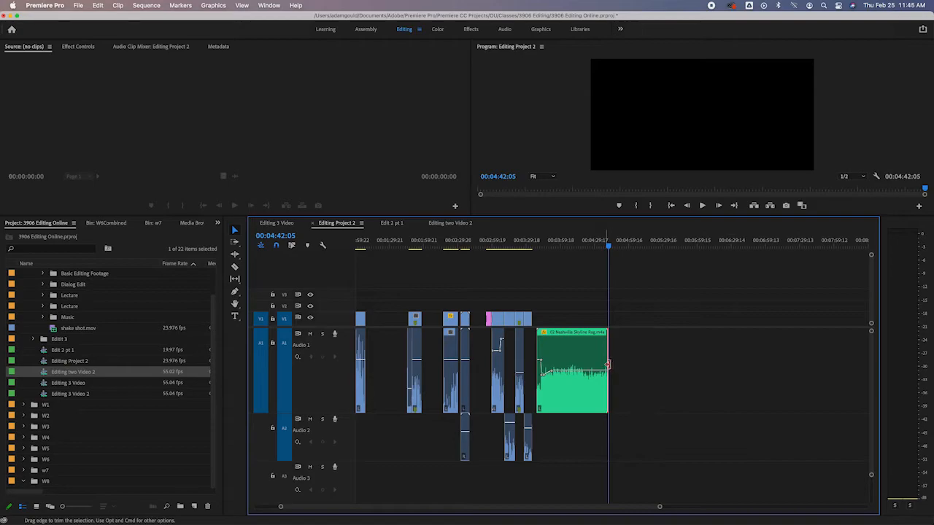
Lengthen the Constant Power transition at the music clip's end into a longer fade-out of about four seconds
{"action": "key", "text": "="}
{"action": "key", "text": "="}
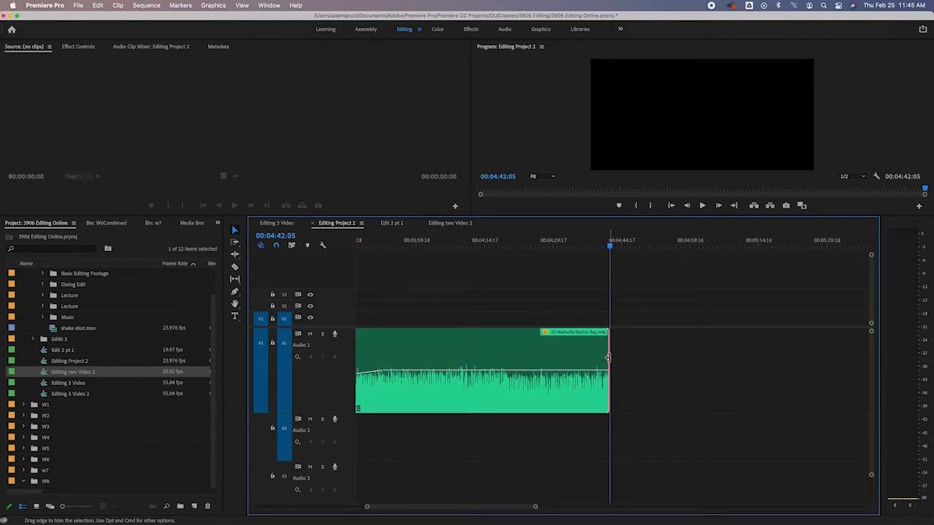
{"action": "key", "text": "="}
{"action": "key", "text": "="}
{"action": "key", "text": "="}
{"action": "key", "text": "="}
{"action": "key", "text": "="}
{"action": "left_click_drag", "start_coordinate": [594, 358], "coordinate": [431, 359]}
{"action": "key", "text": "minus"}
{"action": "key", "text": "minus"}
{"action": "left_click_drag", "start_coordinate": [565, 357], "coordinate": [464, 359]}
{"action": "key", "text": "minus"}
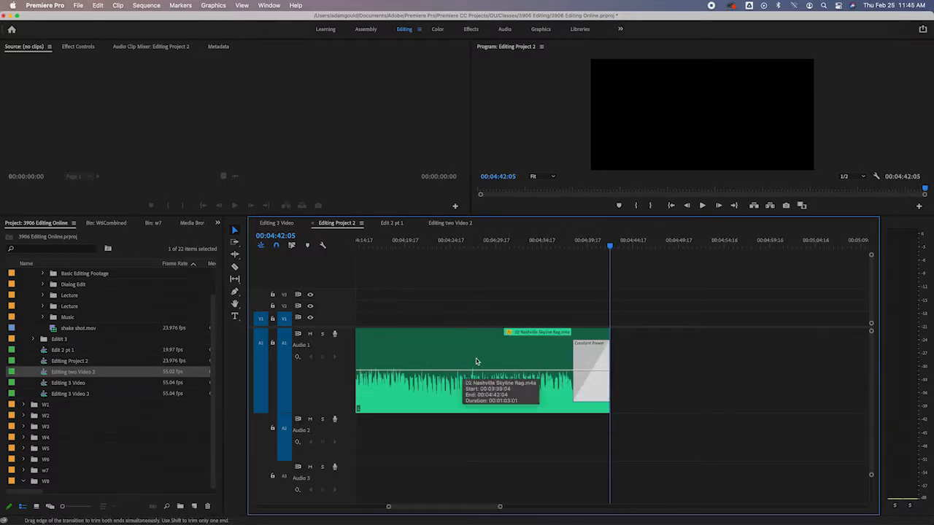
{"action": "mouse_move", "coordinate": [574, 356]}
{"action": "left_mouse_down"}
{"action": "mouse_move", "coordinate": [561, 357]}
{"action": "mouse_move", "coordinate": [571, 357]}
{"action": "left_mouse_up"}
Play the music clip's fade-out and the sequence's opening, and return the playhead to 00:04:39:07 near the clip's end
{"action": "left_click", "coordinate": [561, 243]}
{"action": "key", "text": "space"}
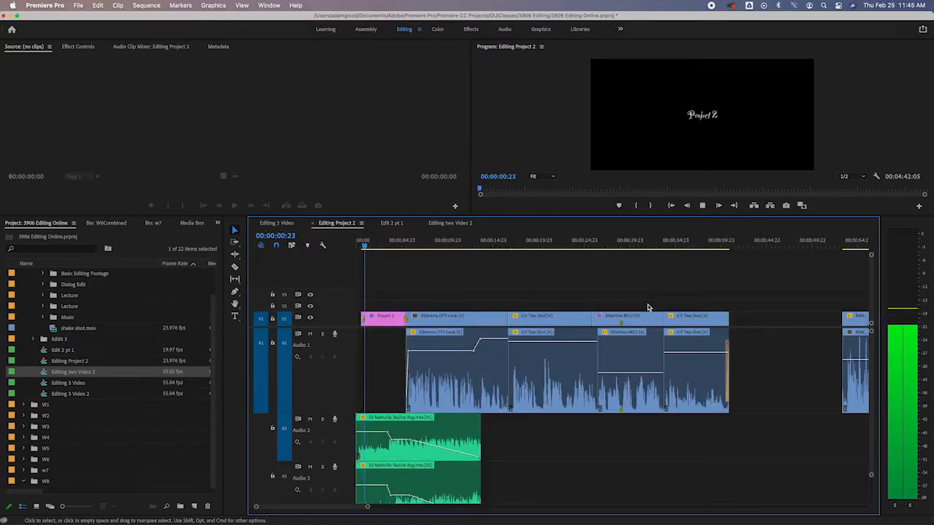
{"action": "key", "text": "End"}
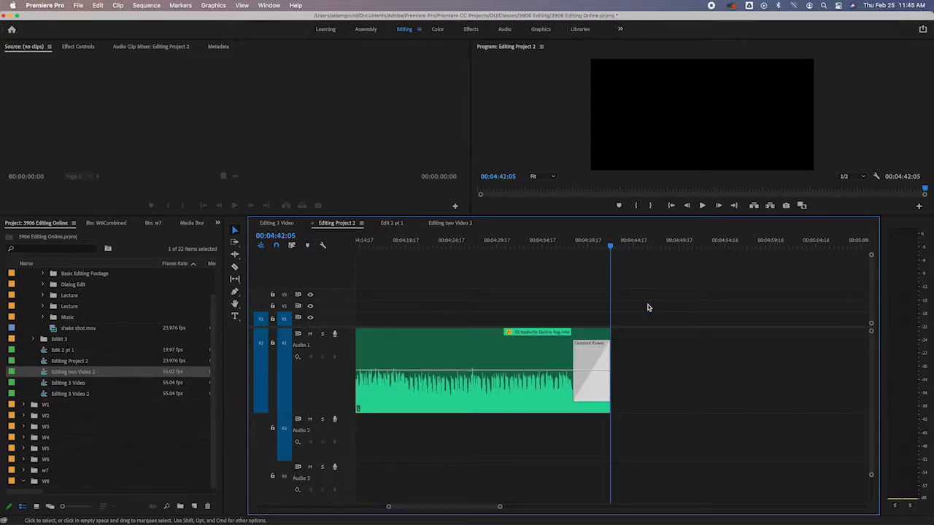
{"action": "key", "text": "minus"}
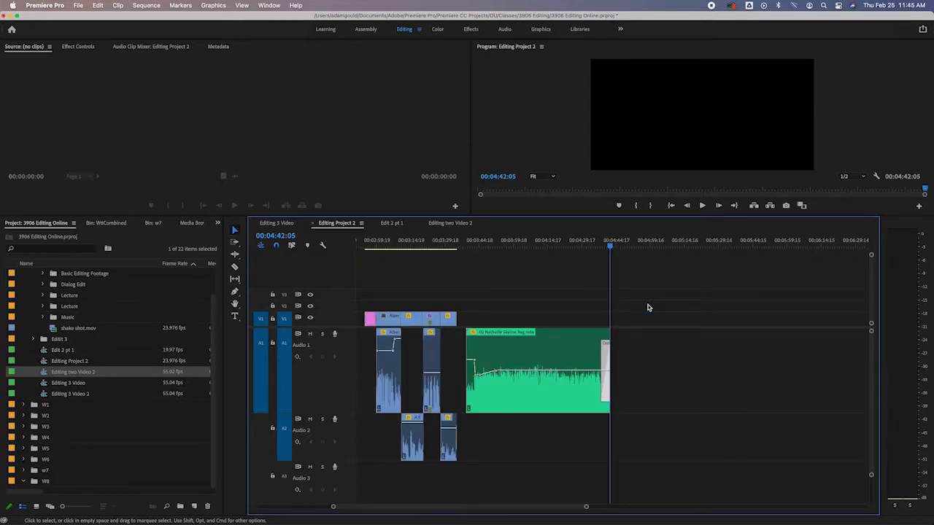
{"action": "mouse_move", "coordinate": [591, 243]}
{"action": "left_mouse_down"}
{"action": "mouse_move", "coordinate": [623, 243]}
{"action": "mouse_move", "coordinate": [603, 245]}
{"action": "left_mouse_up"}
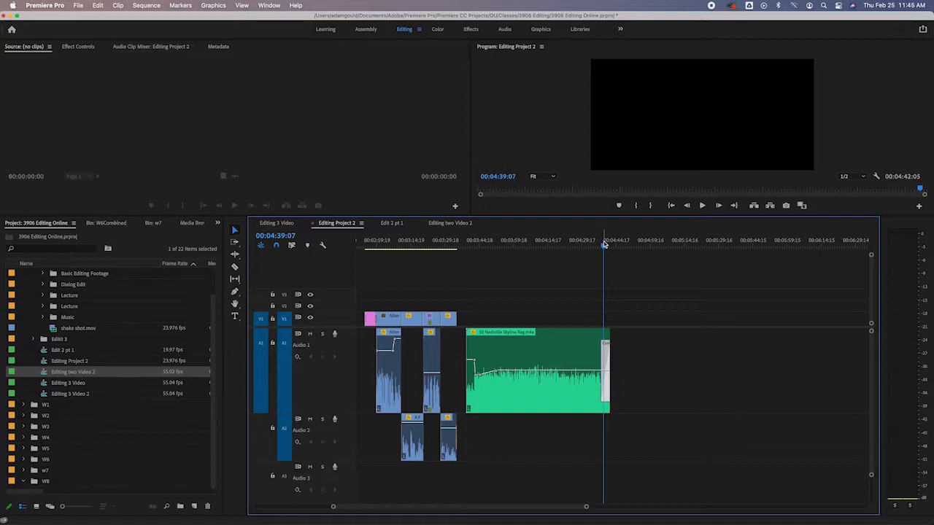
Undo the fade-out transition and the end trim on the music clip
{"action": "key", "text": "super+z"}
{"action": "key", "text": "super+z"}
{"action": "key", "text": "super+z"}
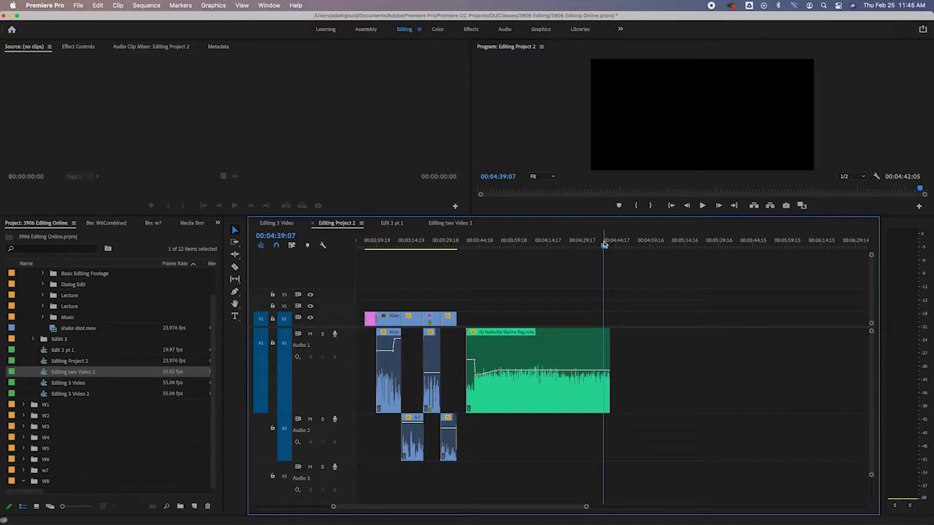
{"action": "key", "text": "super+z"}
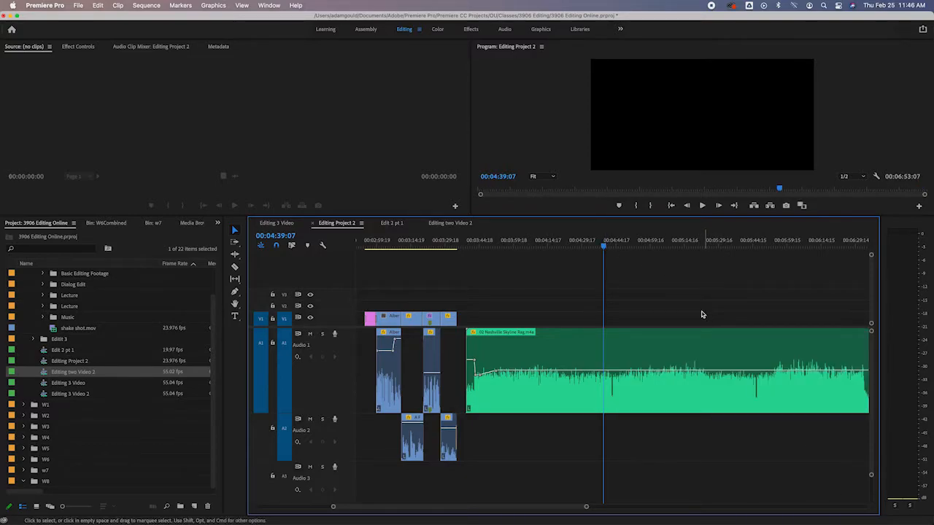
Trim the silent tail of the music clip to 00:06:50:12 and play the song's ending from 00:06:42:04
{"action": "scroll", "coordinate": [699, 312], "scroll_direction": "right", "scroll_amount": 3}
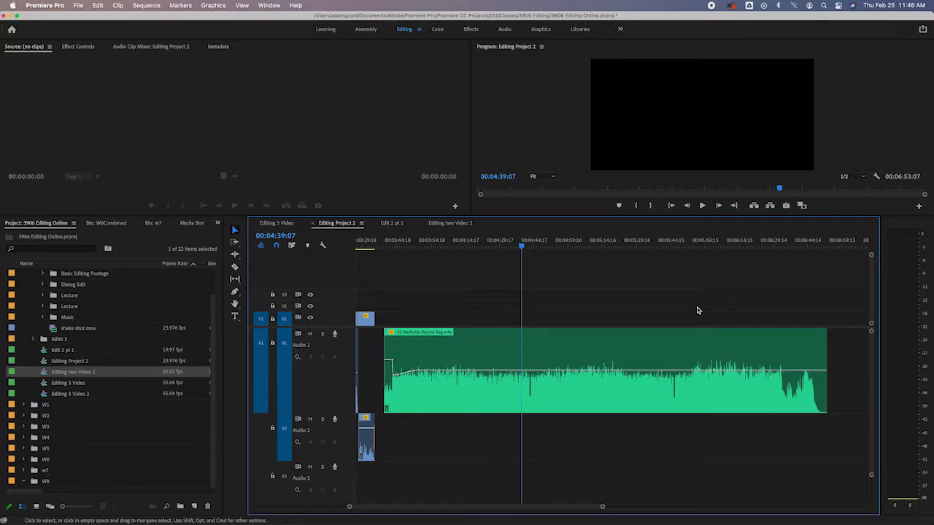
{"action": "left_click_drag", "start_coordinate": [827, 355], "coordinate": [820, 355]}
{"action": "left_click", "coordinate": [803, 247]}
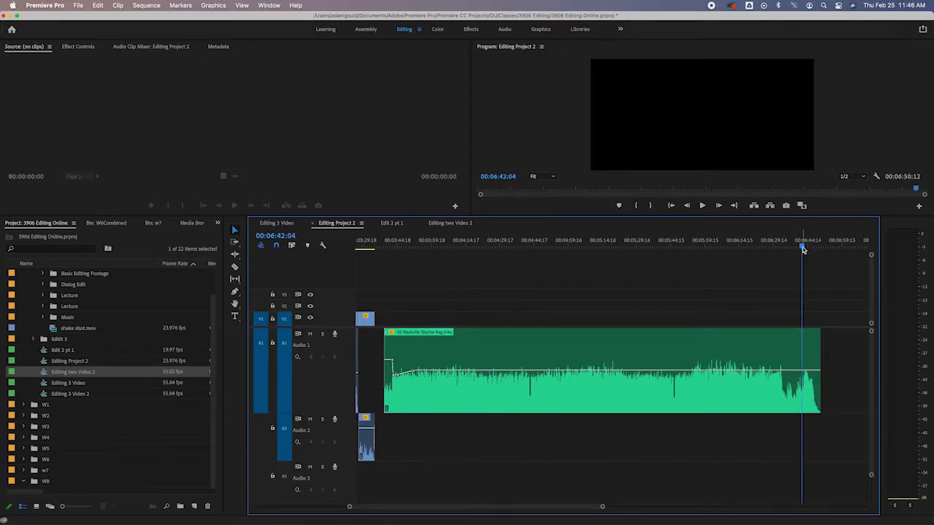
{"action": "key", "text": "space"}
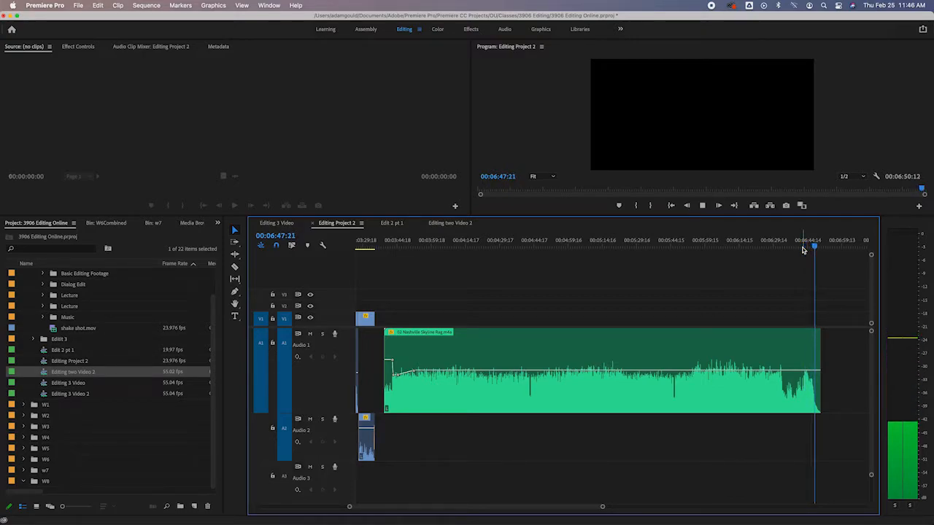
{"action": "key", "text": "space"}
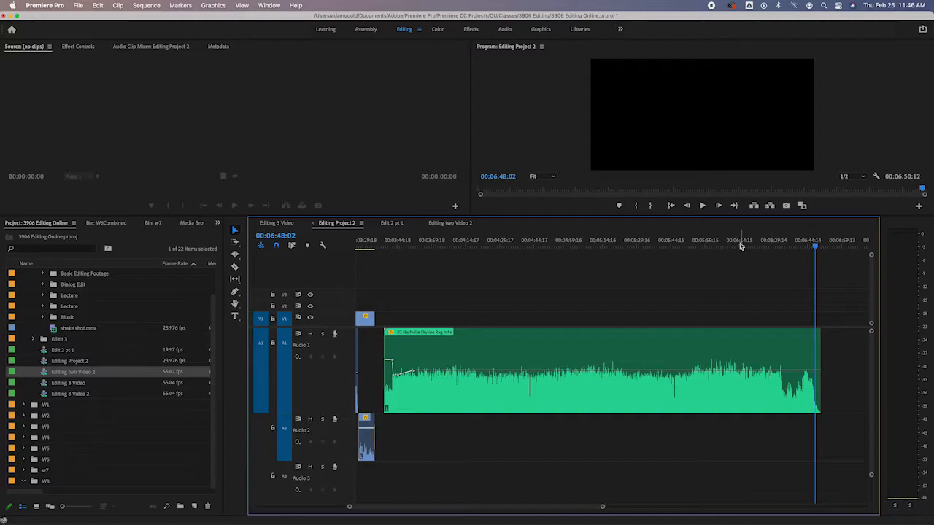
Trim the music clip's start to 00:06:04:10, add two volume keyframes for a fade-in from silence, and play it
{"action": "left_click", "coordinate": [716, 246]}
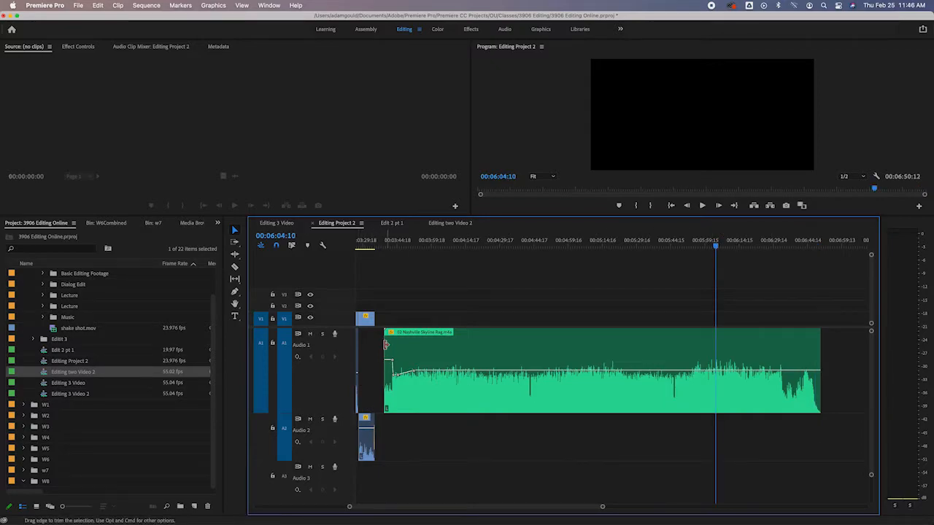
{"action": "left_click_drag", "start_coordinate": [385, 341], "coordinate": [715, 341]}
{"action": "key", "text": "p"}
{"action": "left_click", "coordinate": [728, 370]}
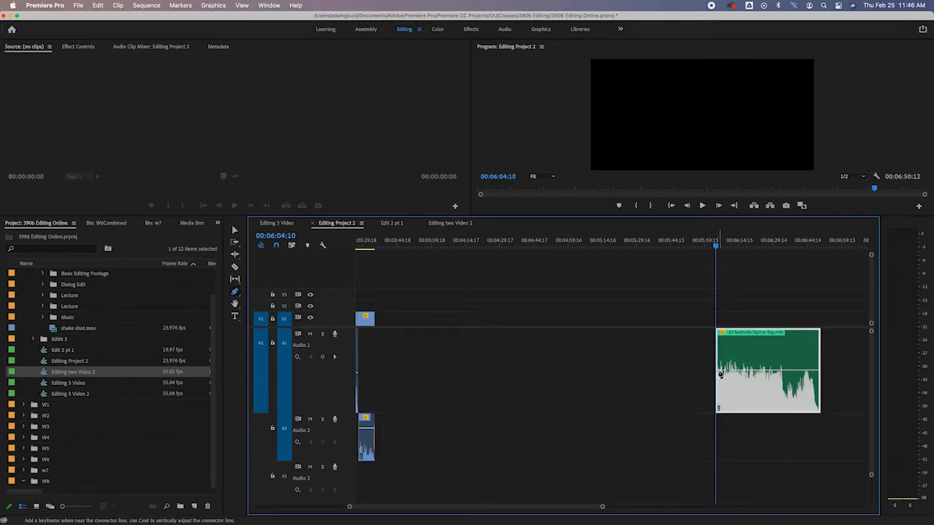
{"action": "left_click", "coordinate": [722, 374]}
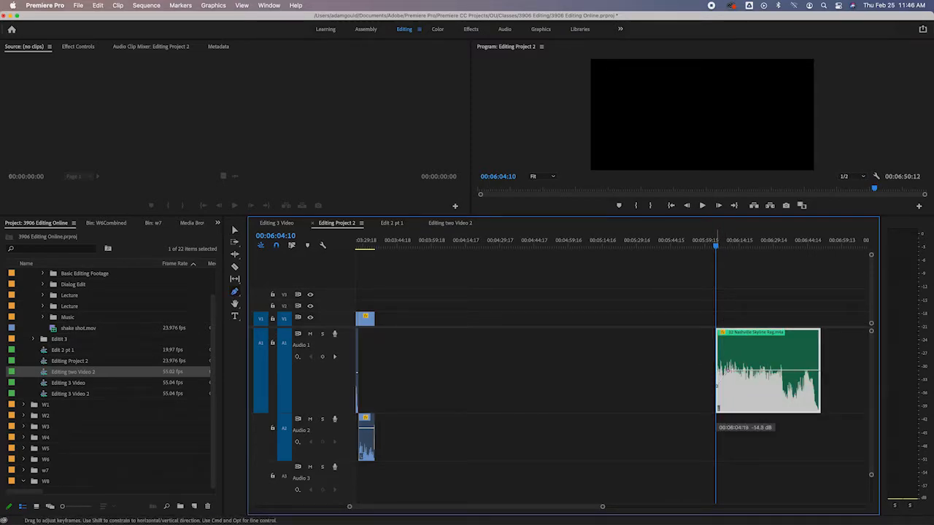
{"action": "key", "text": "space"}
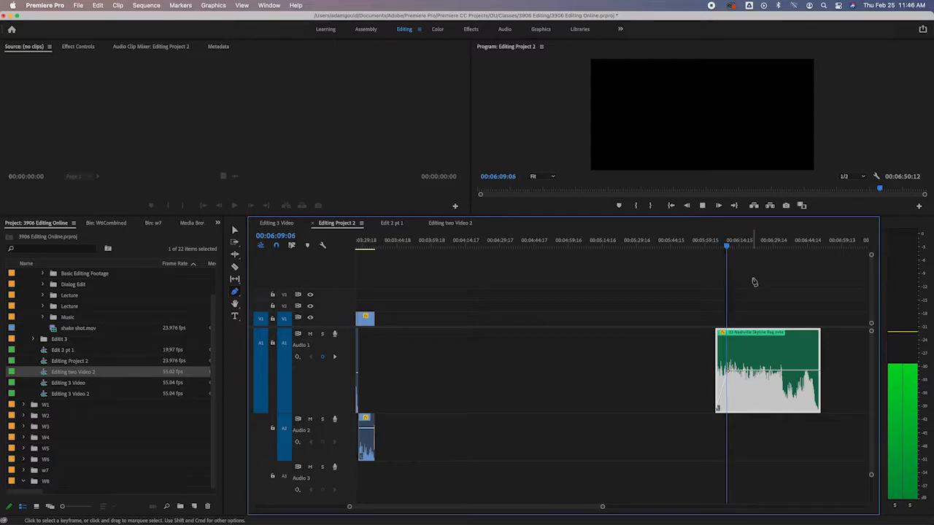
{"action": "key", "text": "space"}
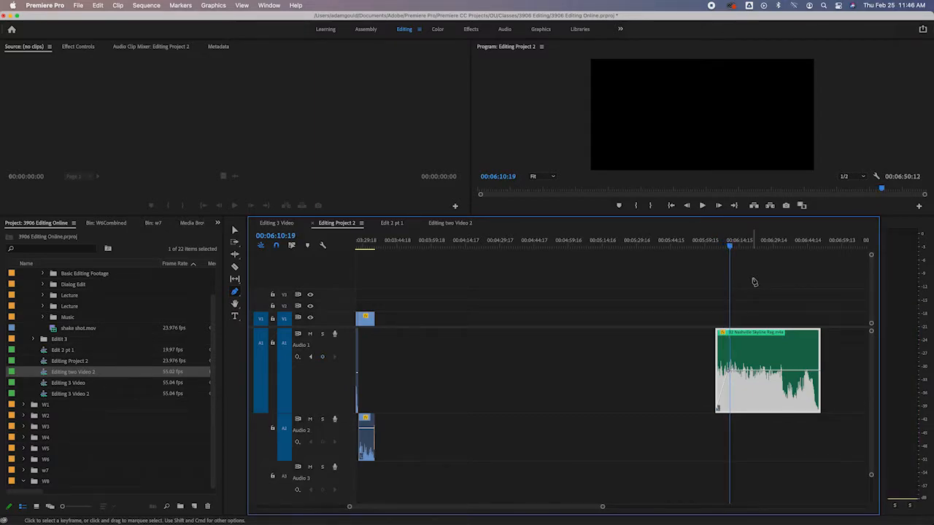
Move the playhead to the song's ending at 00:06:40:09 and undo the fade-in keyframes and the start trim
{"action": "key", "text": "v"}
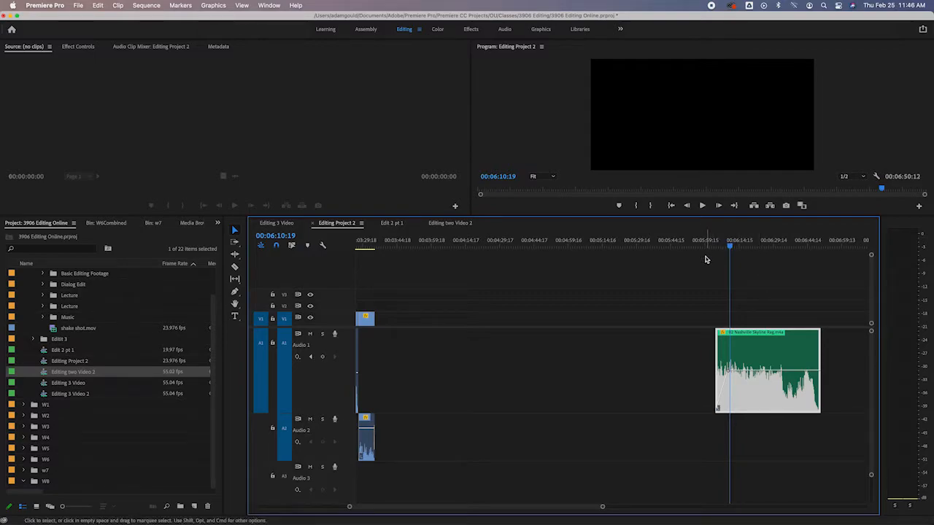
{"action": "mouse_move", "coordinate": [729, 245]}
{"action": "left_mouse_down"}
{"action": "mouse_move", "coordinate": [709, 244]}
{"action": "mouse_move", "coordinate": [737, 246]}
{"action": "mouse_move", "coordinate": [710, 249]}
{"action": "mouse_move", "coordinate": [734, 246]}
{"action": "mouse_move", "coordinate": [720, 240]}
{"action": "left_mouse_up"}
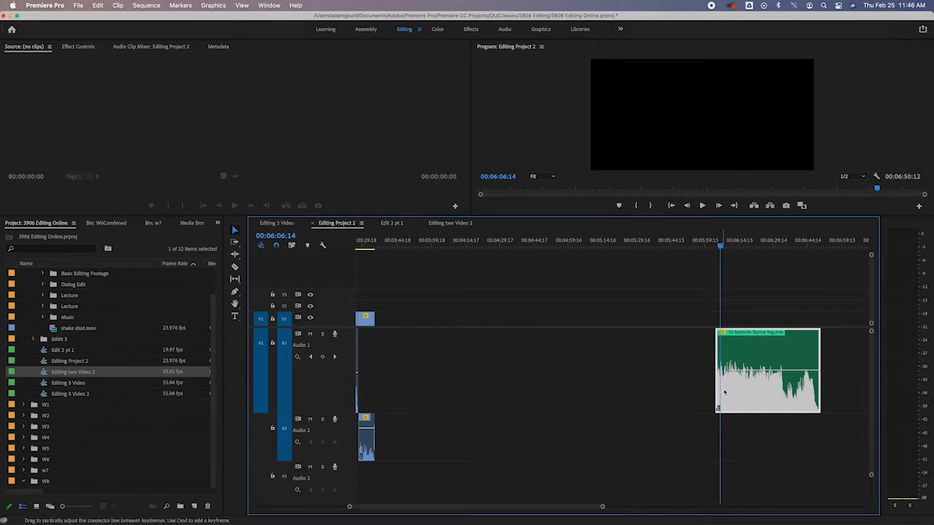
{"action": "left_click", "coordinate": [797, 242]}
{"action": "left_click_drag", "start_coordinate": [796, 243], "coordinate": [799, 246]}
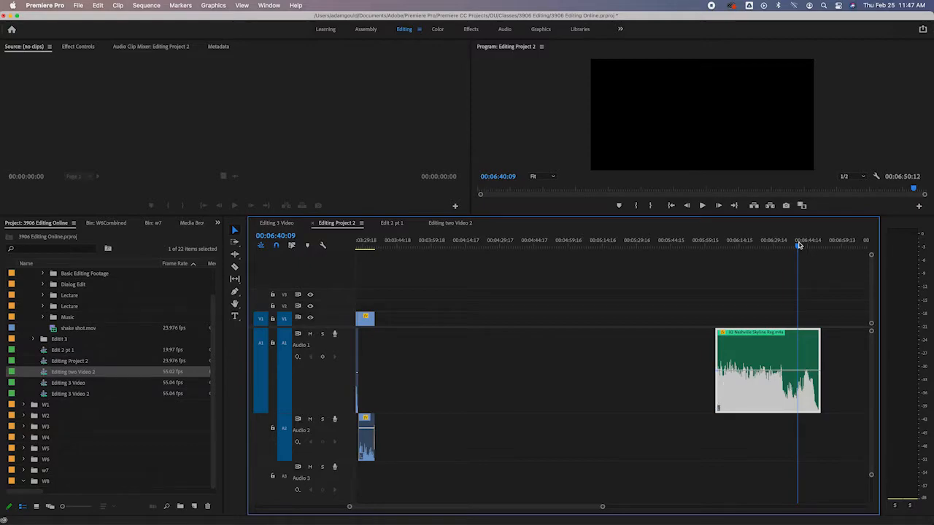
{"action": "key", "text": "super+z"}
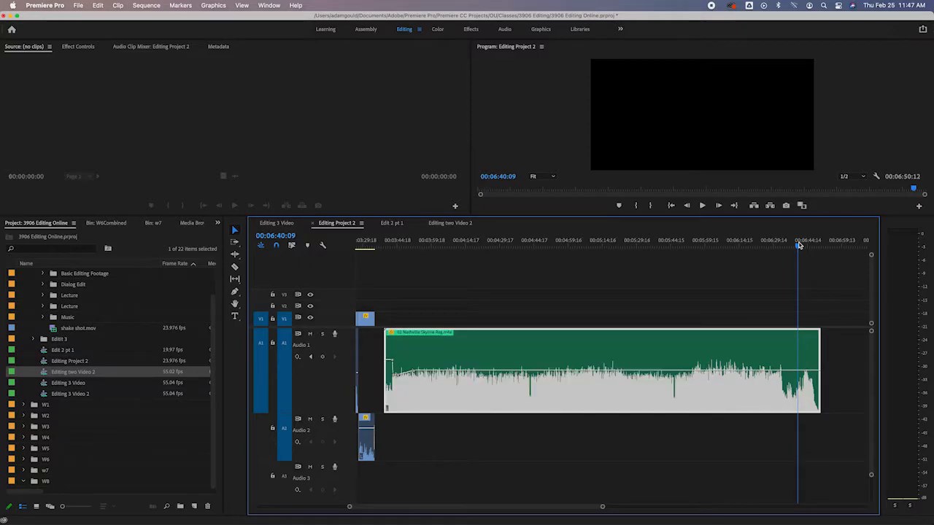
Delete all the volume keyframes near the start of the music clip on Audio 1
{"action": "right_click", "coordinate": [397, 377]}
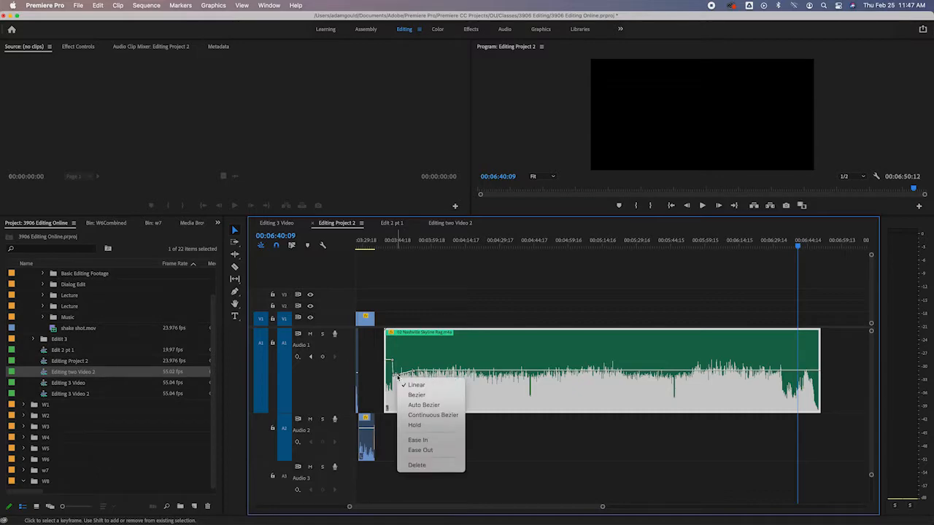
{"action": "left_click", "coordinate": [418, 465]}
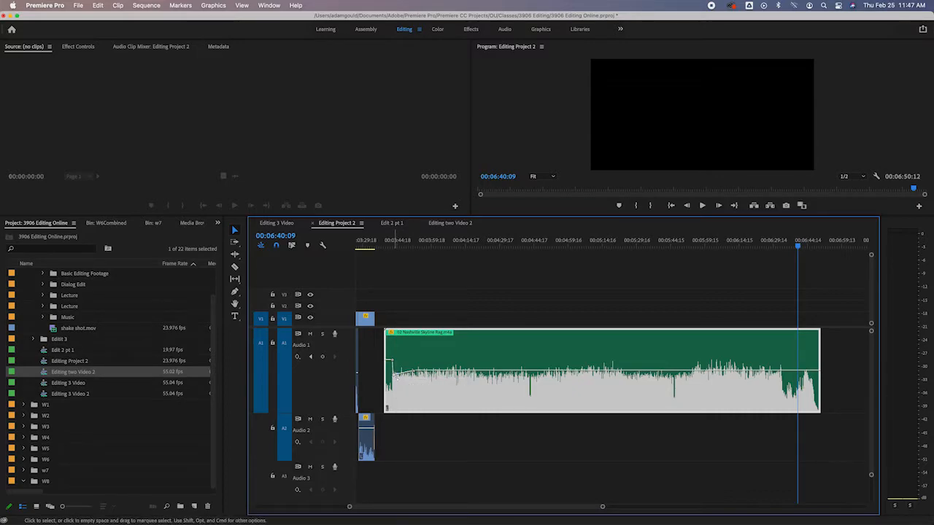
{"action": "right_click", "coordinate": [392, 376]}
{"action": "left_click", "coordinate": [417, 464]}
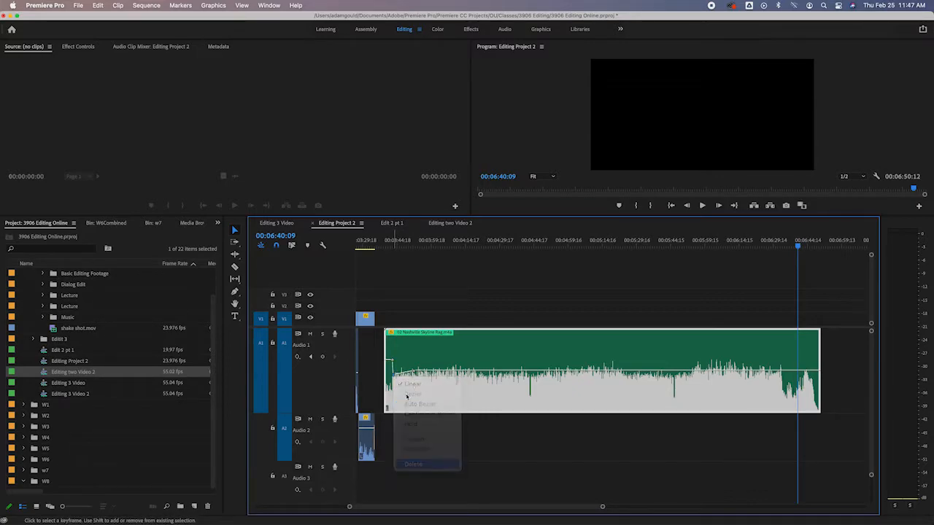
{"action": "right_click", "coordinate": [393, 363]}
{"action": "left_click", "coordinate": [413, 451]}
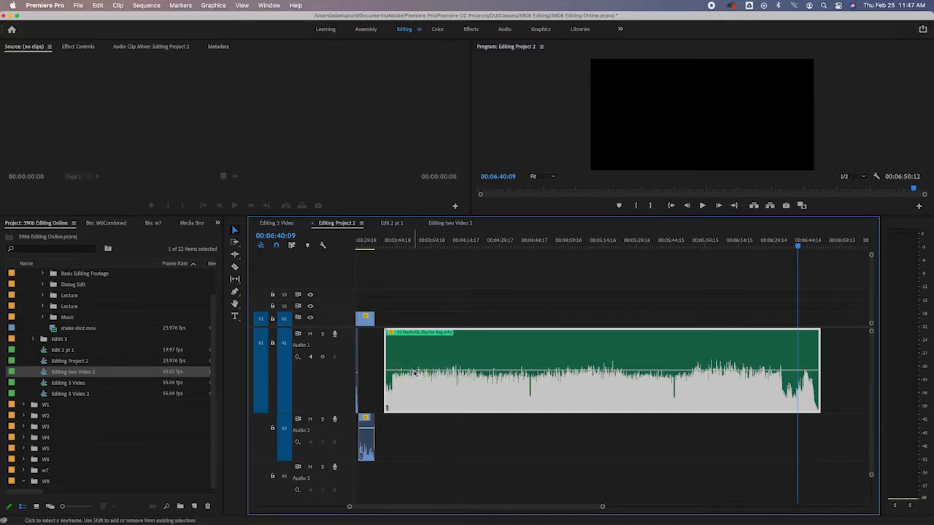
{"action": "right_click", "coordinate": [414, 372]}
{"action": "left_click", "coordinate": [443, 462]}
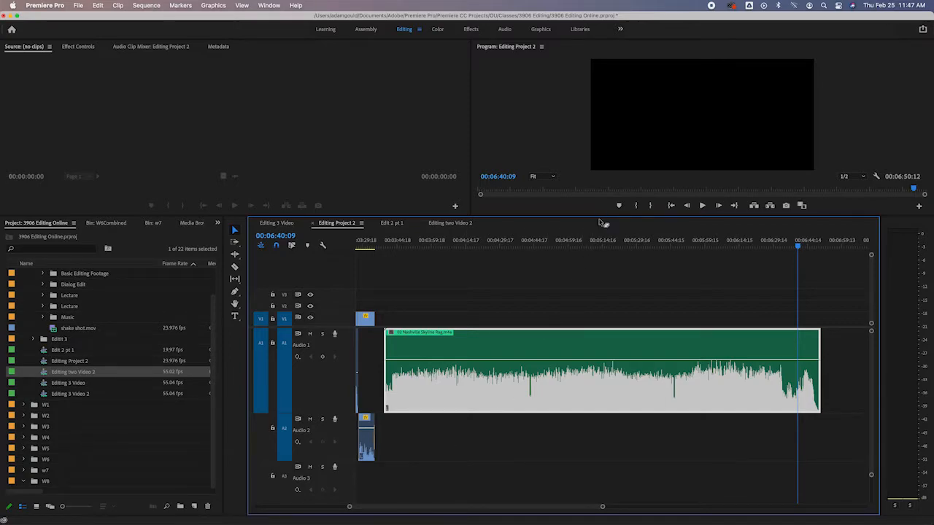
Move the playhead just before the first waveform dip in the music's middle, at 00:04:42:01, and play across it
{"action": "left_click", "coordinate": [579, 241]}
{"action": "left_click_drag", "start_coordinate": [578, 241], "coordinate": [570, 244]}
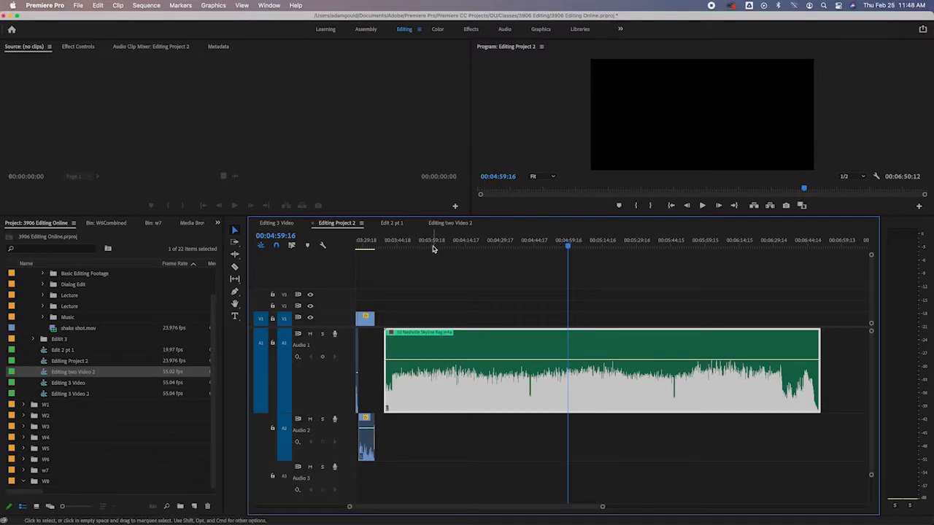
{"action": "left_click_drag", "start_coordinate": [431, 241], "coordinate": [577, 246]}
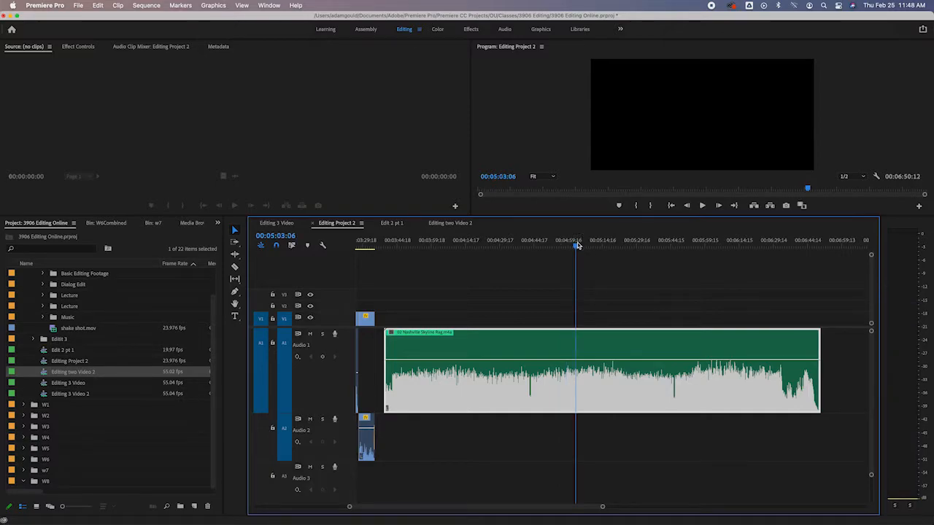
{"action": "left_click_drag", "start_coordinate": [577, 246], "coordinate": [571, 248]}
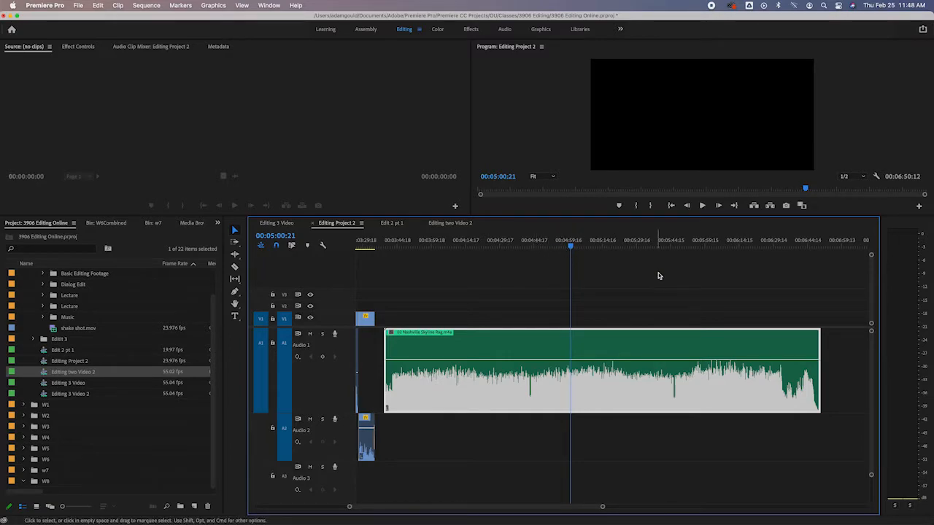
{"action": "key", "text": "="}
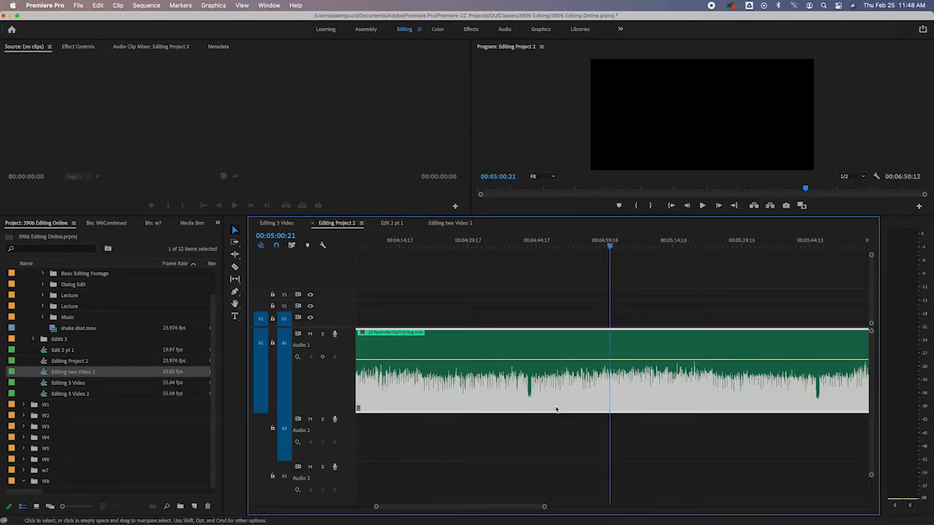
{"action": "scroll", "coordinate": [607, 394], "scroll_direction": "right", "scroll_amount": 3}
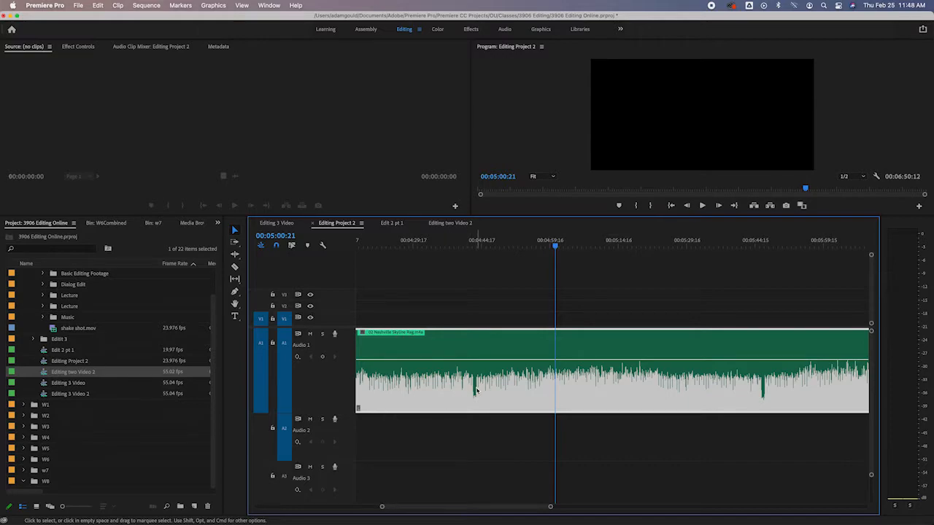
{"action": "left_click_drag", "start_coordinate": [475, 240], "coordinate": [470, 245]}
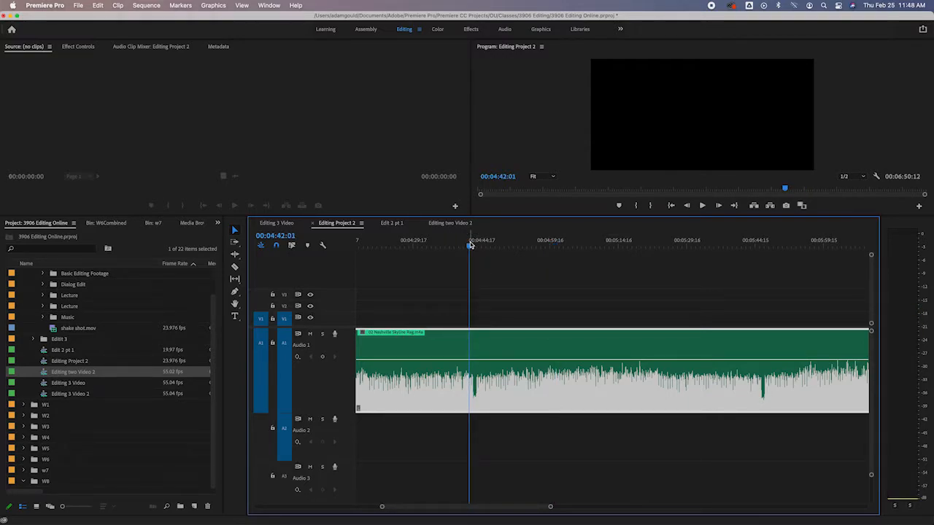
{"action": "key", "text": "space"}
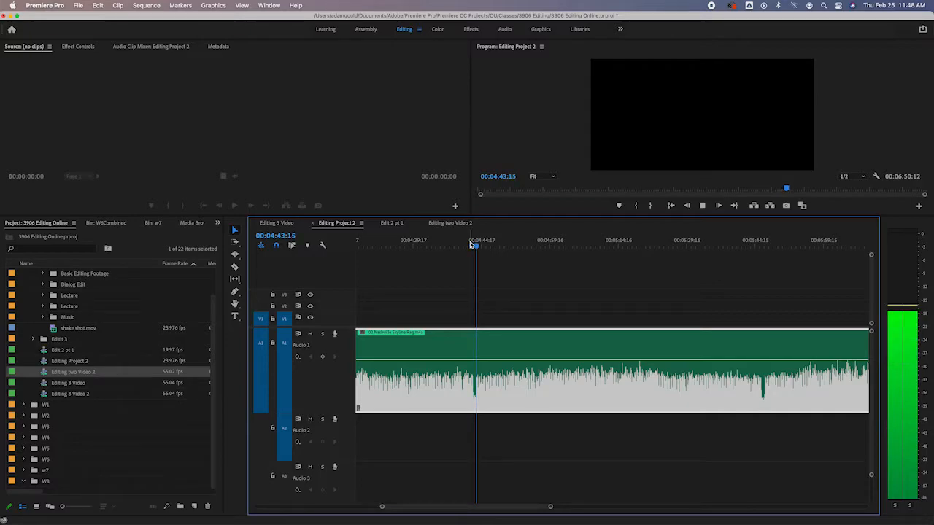
{"action": "key", "text": "space"}
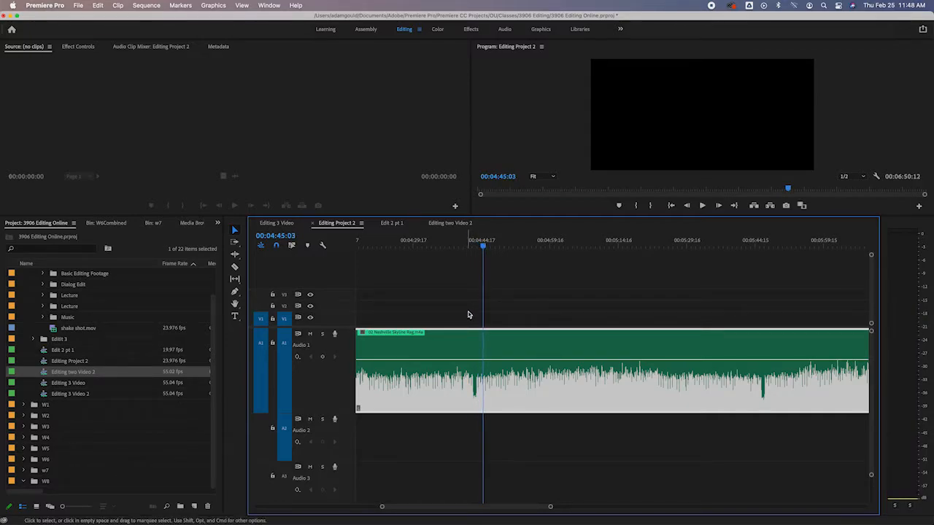
Cut the music clip with the Razor tool at the two waveform dips, near 00:04:43:03 and 00:05:46
{"action": "key", "text": "c"}
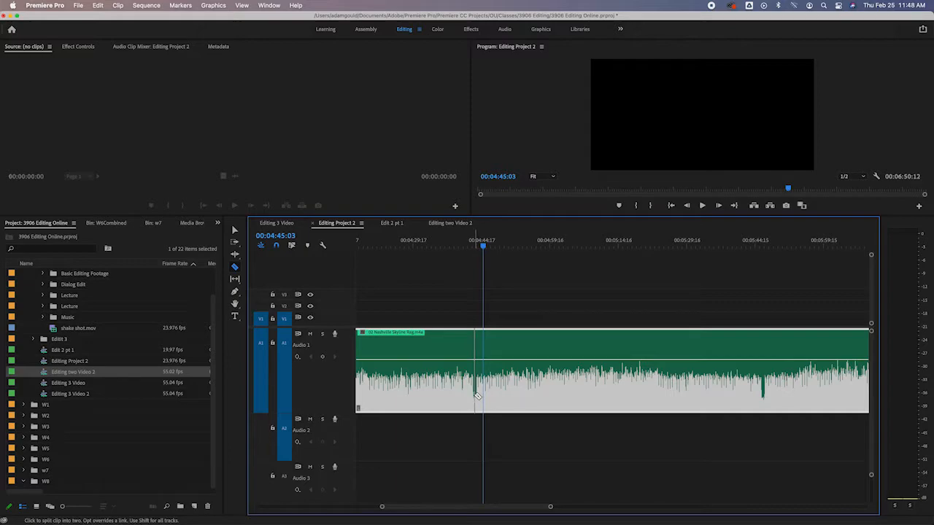
{"action": "left_click", "coordinate": [476, 396]}
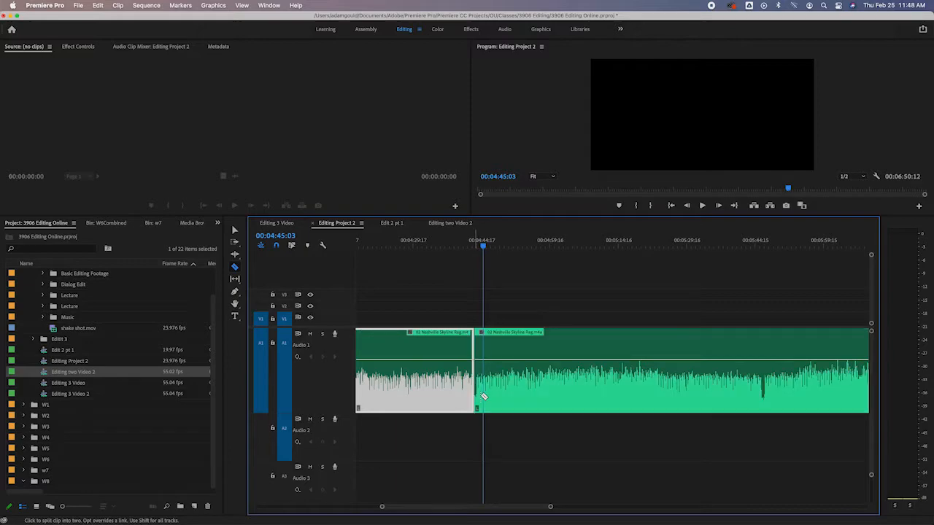
{"action": "left_click", "coordinate": [764, 394]}
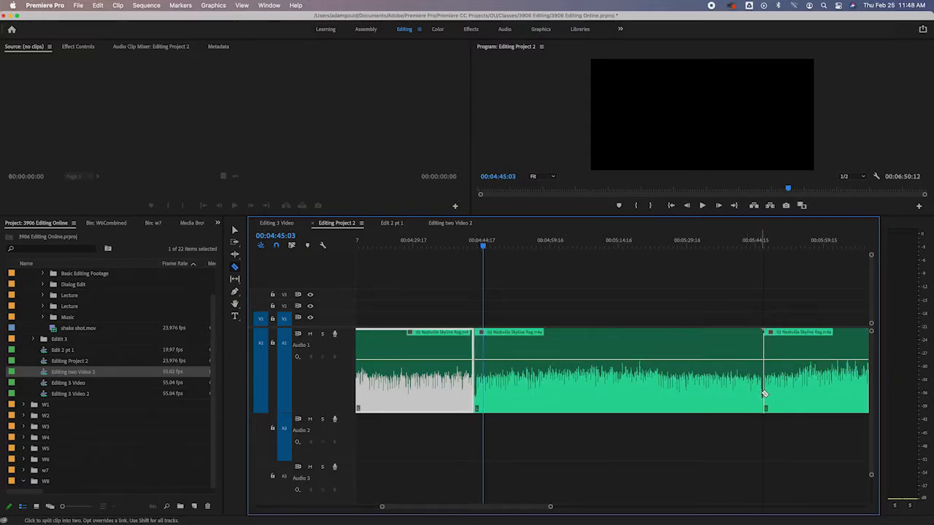
Delete the music section between the two cuts and close the gap with a ripple delete
{"action": "key", "text": "v"}
{"action": "left_click", "coordinate": [626, 346]}
{"action": "key", "text": "Delete"}
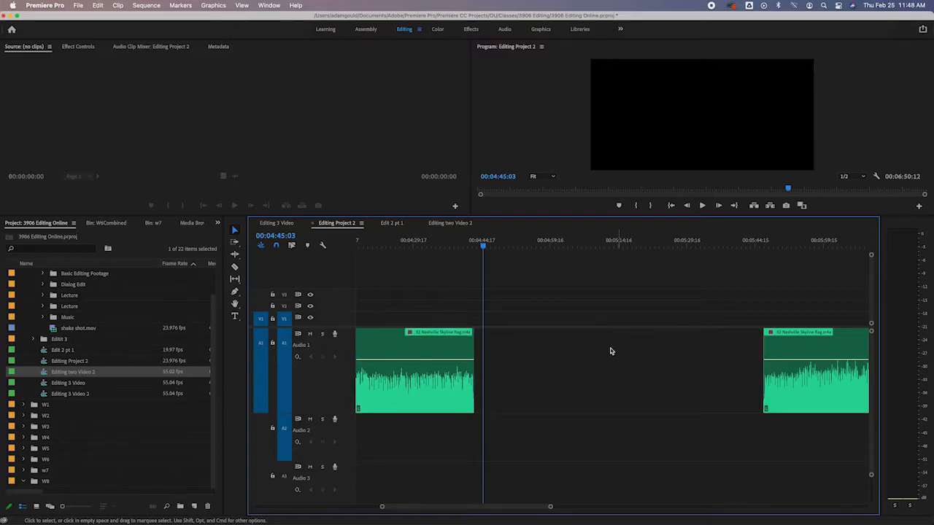
{"action": "right_click", "coordinate": [595, 361]}
{"action": "left_click", "coordinate": [628, 367]}
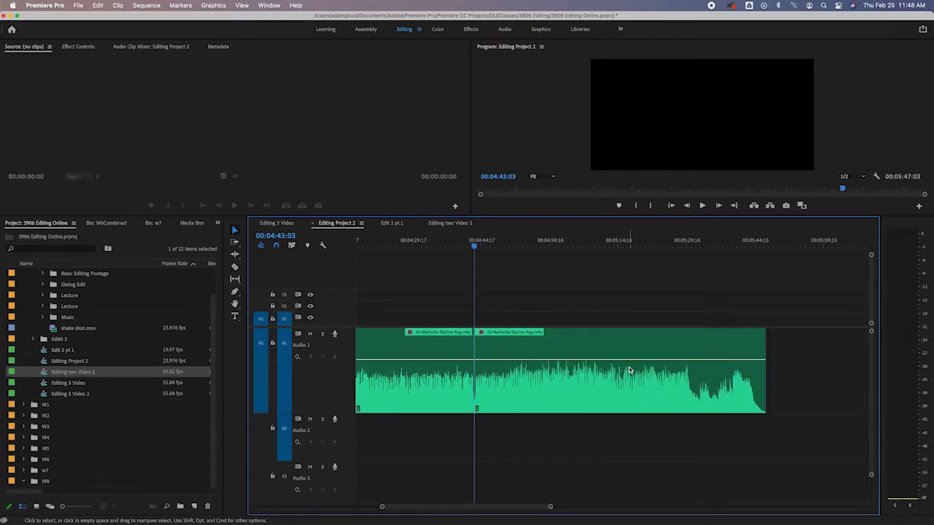
Play the music across the new join from just before 00:04:43:03
{"action": "scroll", "coordinate": [573, 354], "scroll_direction": "left", "scroll_amount": 5}
{"action": "key", "text": "minus"}
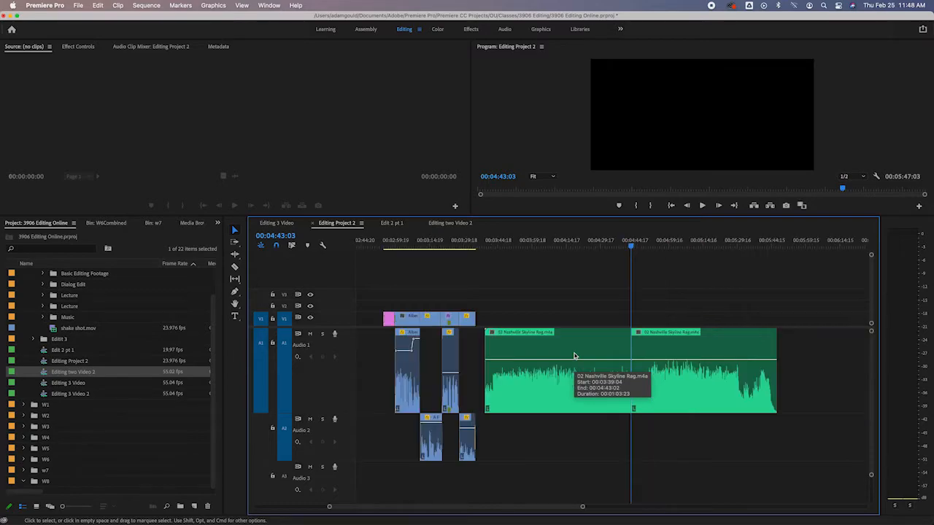
{"action": "scroll", "coordinate": [575, 351], "scroll_direction": "right", "scroll_amount": 2}
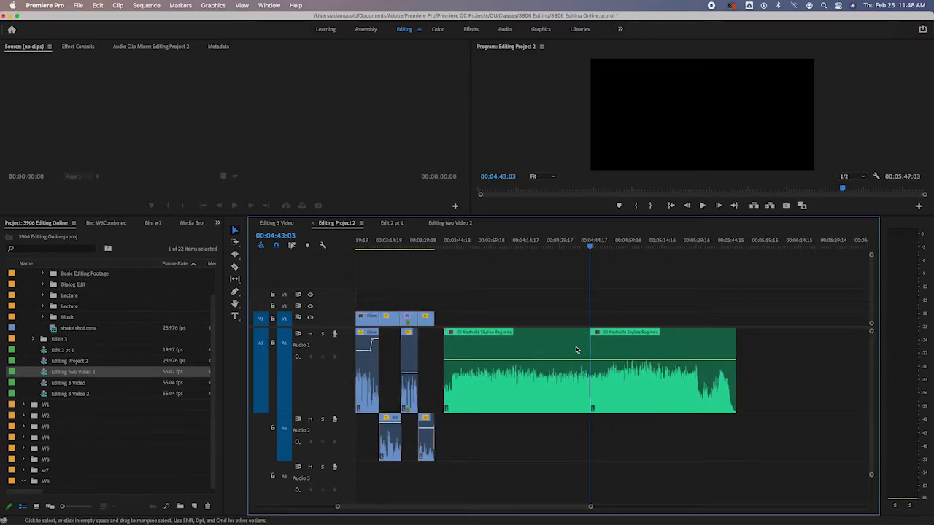
{"action": "left_click", "coordinate": [586, 246]}
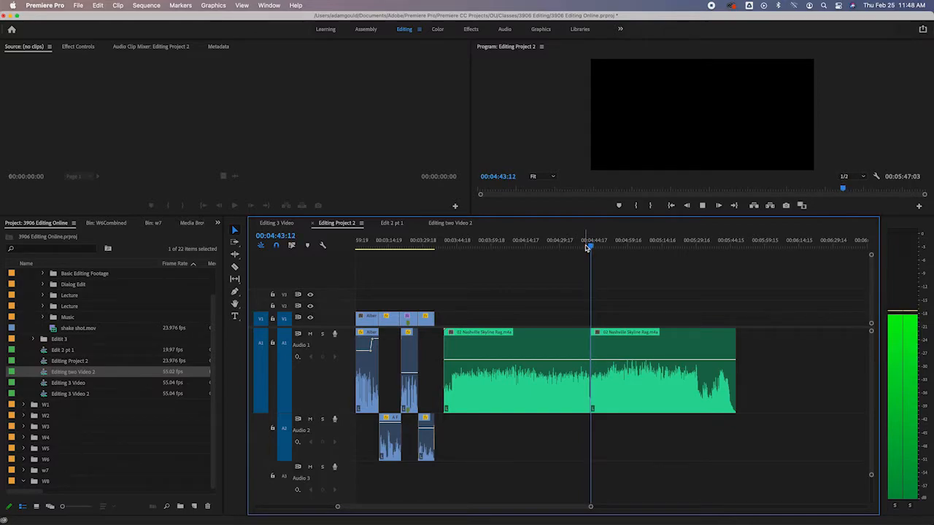
{"action": "key", "text": "space"}
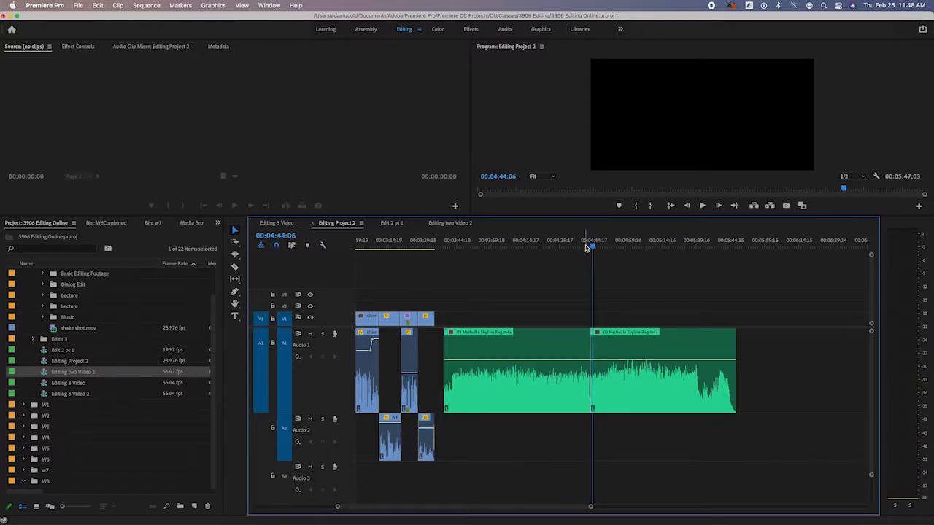
Open trim mode on the join between the two music clips and preview the edit in playback
{"action": "key", "text": "="}
{"action": "key", "text": "="}
{"action": "scroll", "coordinate": [617, 310], "scroll_direction": "right", "scroll_amount": 1}
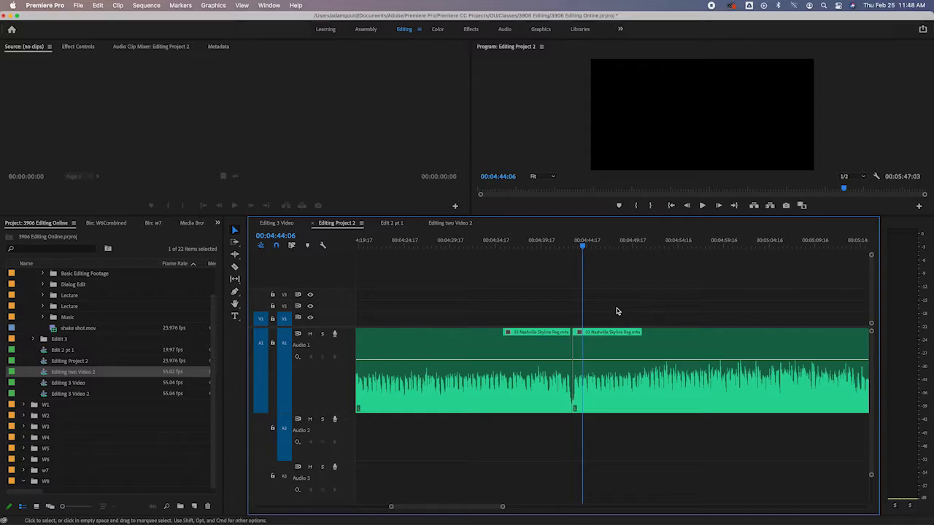
{"action": "double_click", "coordinate": [573, 346]}
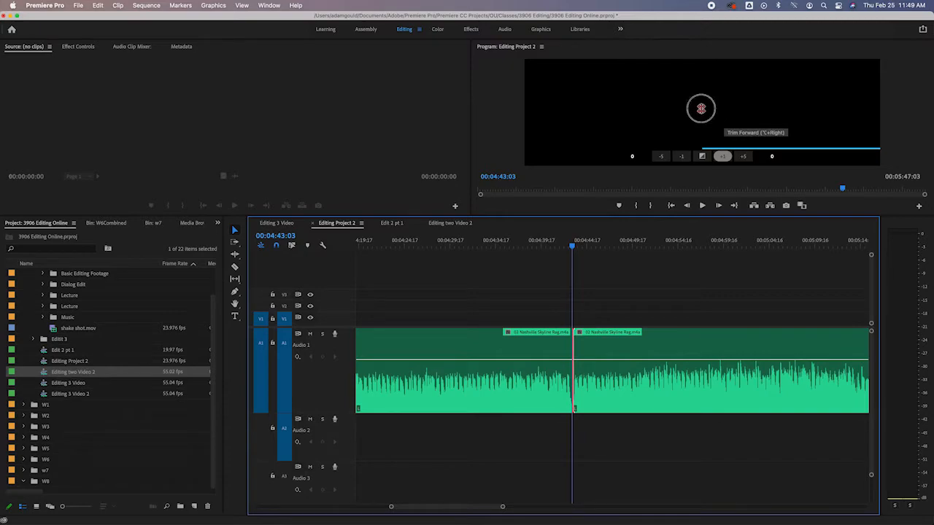
{"action": "left_click", "coordinate": [722, 155]}
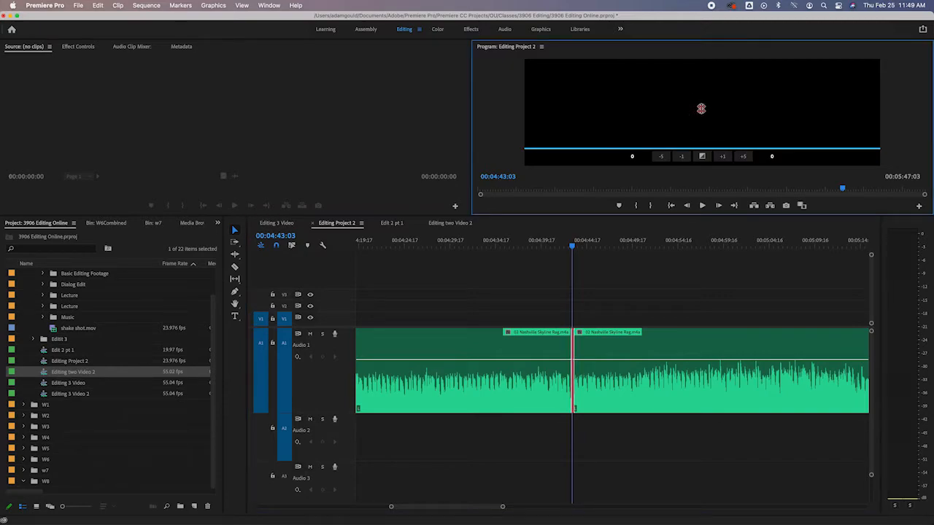
{"action": "left_click", "coordinate": [701, 158]}
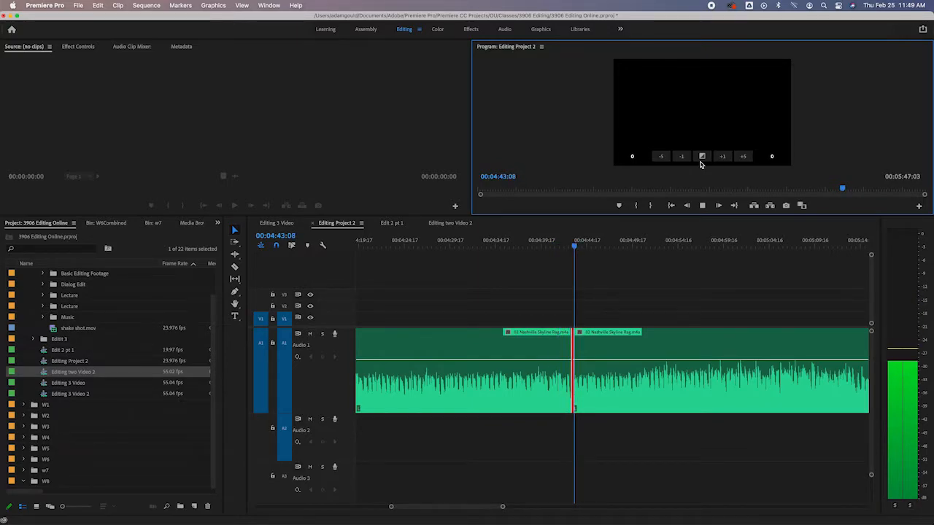
{"action": "left_click", "coordinate": [700, 159]}
Extend the end of the outgoing music clip by 3 frames in trim mode
{"action": "left_click", "coordinate": [671, 108]}
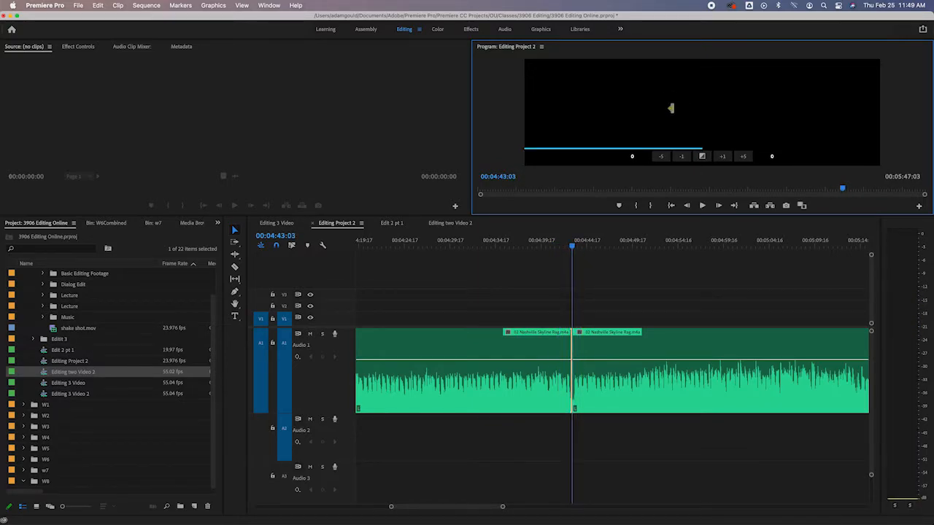
{"action": "left_click", "coordinate": [656, 104]}
{"action": "left_click", "coordinate": [722, 156]}
{"action": "left_click", "coordinate": [722, 156]}
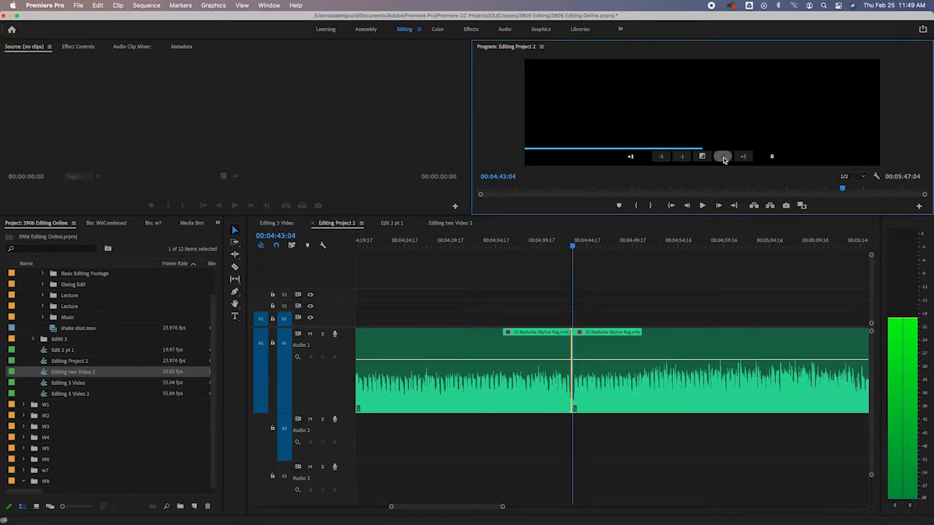
{"action": "left_click", "coordinate": [722, 157]}
Extend the start of the incoming music clip by 4 frames in trim mode and play the join
{"action": "left_click", "coordinate": [759, 109]}
{"action": "left_click", "coordinate": [684, 156]}
{"action": "left_click", "coordinate": [681, 156]}
{"action": "left_click", "coordinate": [681, 156]}
{"action": "left_click", "coordinate": [681, 156]}
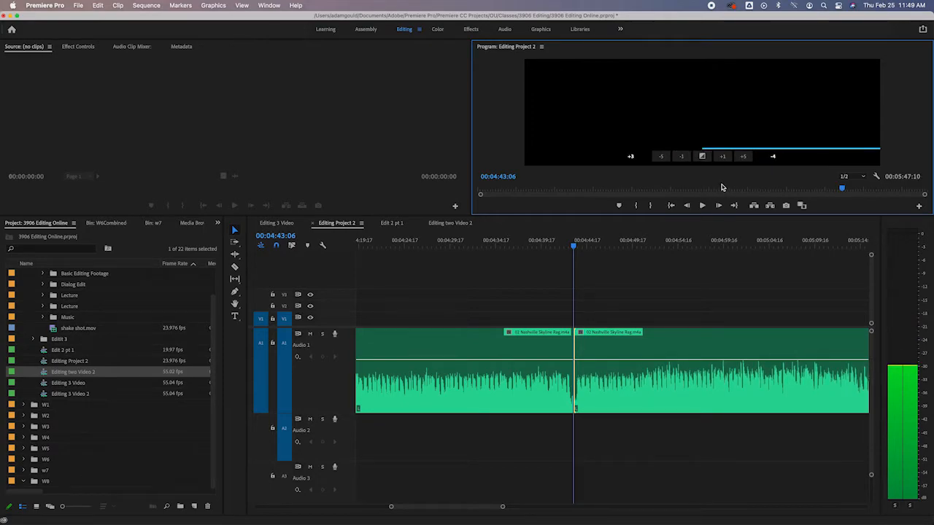
{"action": "key", "text": "space"}
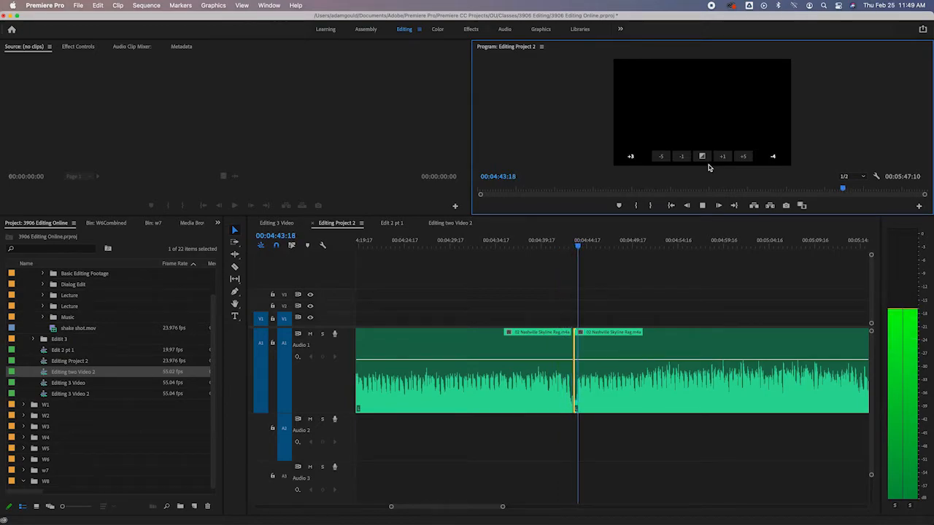
{"action": "key", "text": "space"}
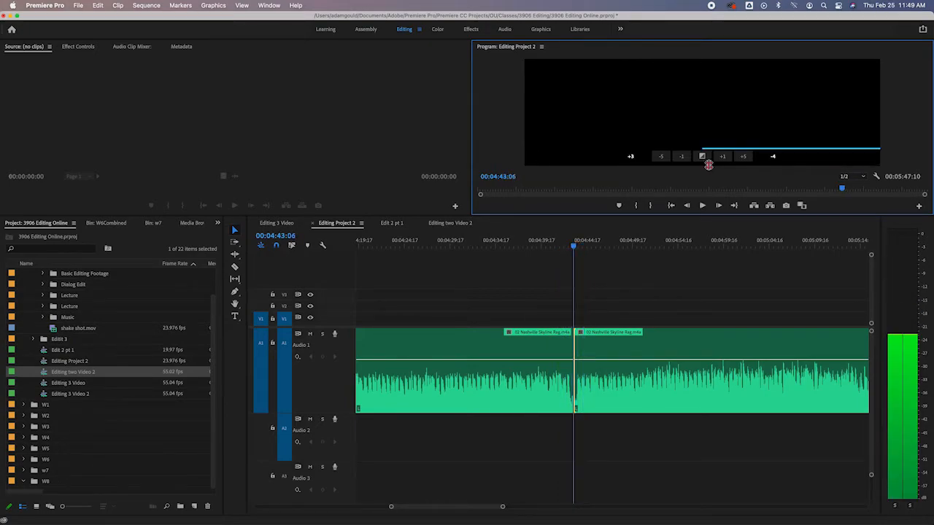
Exit trim mode, play across the join from about 00:04:42:00, and trim the second music clip's start to 00:04:43:14
{"action": "left_click", "coordinate": [569, 260]}
{"action": "scroll", "coordinate": [568, 260], "scroll_direction": "up", "scroll_amount": 3, "text": "alt"}
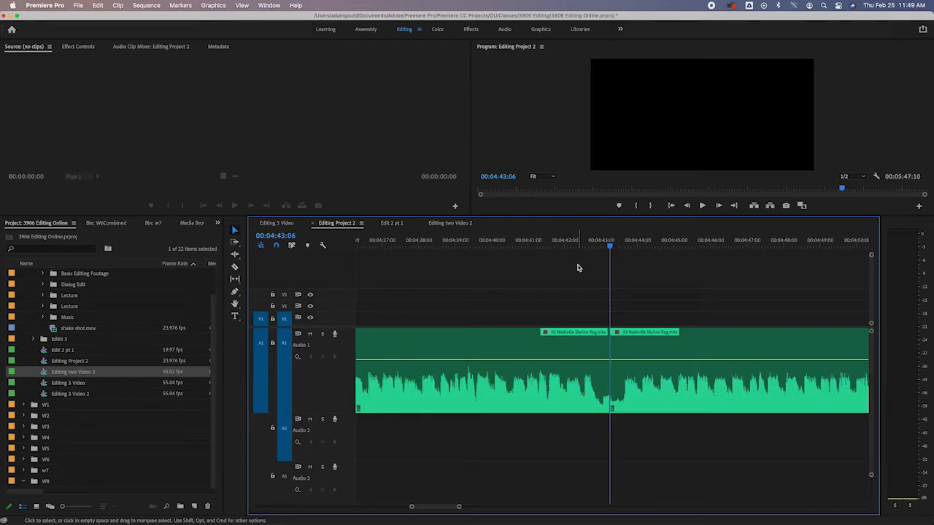
{"action": "left_click", "coordinate": [567, 244]}
{"action": "key", "text": "space"}
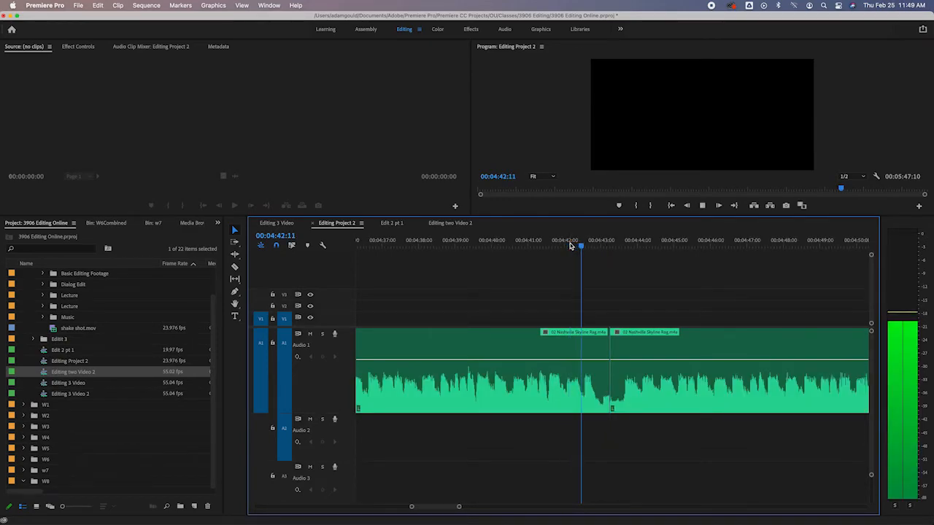
{"action": "key", "text": "space"}
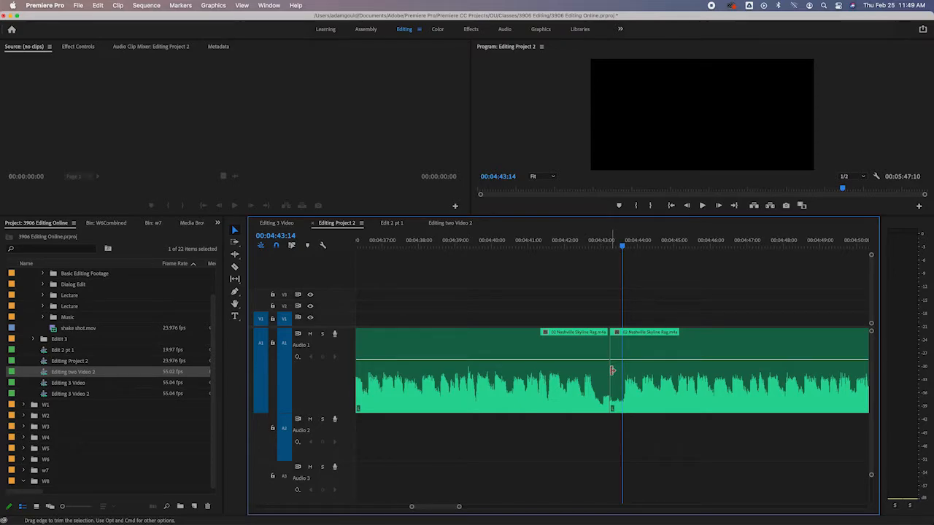
{"action": "mouse_move", "coordinate": [611, 371]}
{"action": "left_mouse_down"}
{"action": "mouse_move", "coordinate": [634, 370]}
{"action": "mouse_move", "coordinate": [608, 381]}
{"action": "mouse_move", "coordinate": [622, 381]}
{"action": "left_mouse_up"}
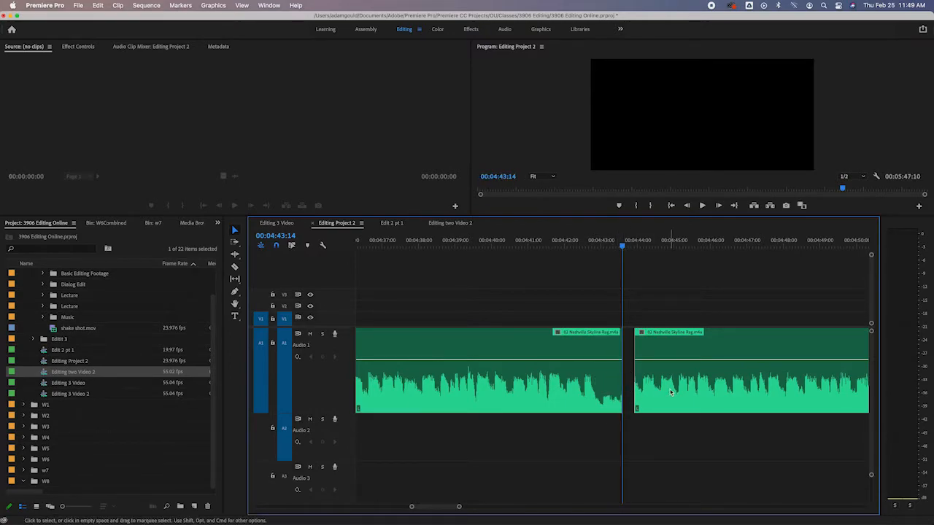
Extend the first music clip's end to 00:04:43:17 and play up to it from about 00:04:42:08
{"action": "scroll", "coordinate": [670, 392], "scroll_direction": "right", "scroll_amount": 3}
{"action": "left_click_drag", "start_coordinate": [579, 381], "coordinate": [585, 382]}
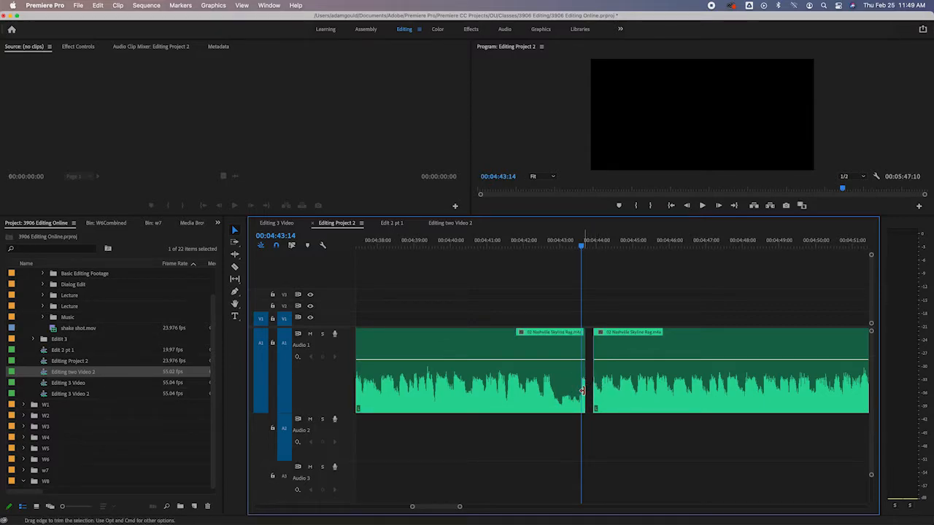
{"action": "key", "text": "="}
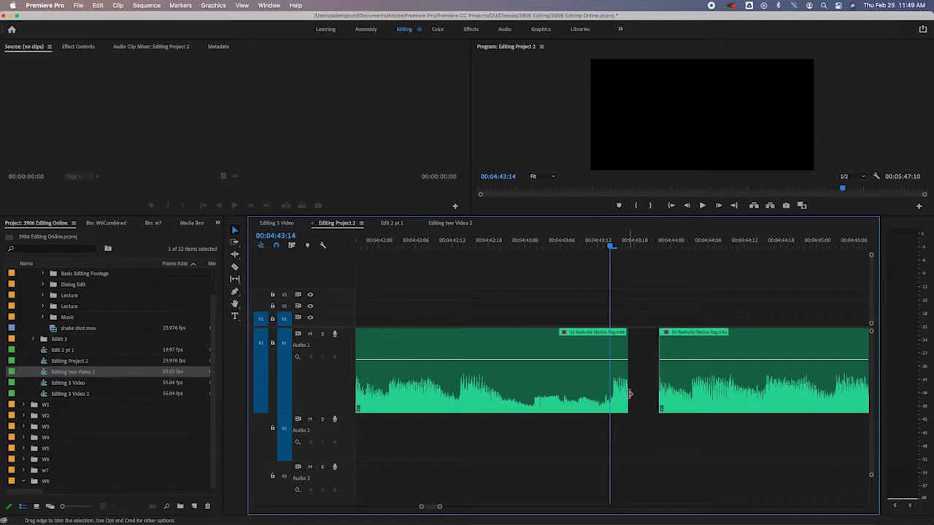
{"action": "left_click", "coordinate": [430, 245]}
{"action": "key", "text": "space"}
{"action": "key", "text": "space"}
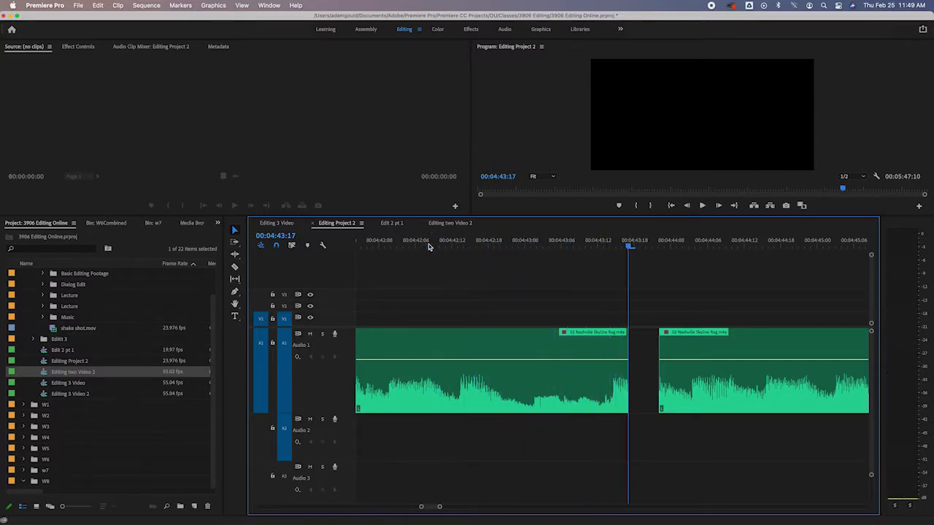
Step frame by frame around 00:04:43:14 to pinpoint where the beat starts near the first music clip's end
{"action": "key", "text": "Left"}
{"action": "key", "text": "Left"}
{"action": "key", "text": "Left"}
{"action": "key", "text": "Right"}
{"action": "key", "text": "Left"}
{"action": "key", "text": "Left"}
{"action": "key", "text": "Right"}
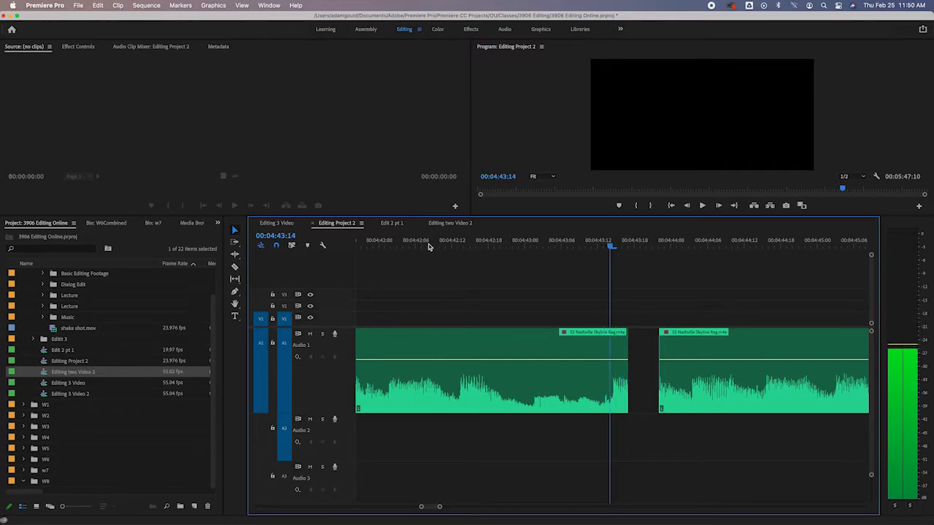
{"action": "key", "text": "Left"}
{"action": "key", "text": "Right"}
{"action": "key", "text": "Left"}
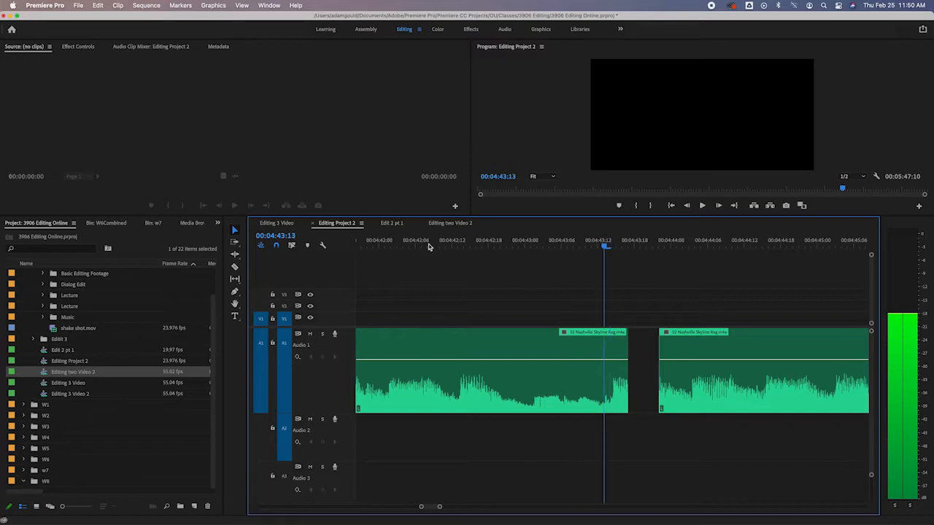
{"action": "key", "text": "Right"}
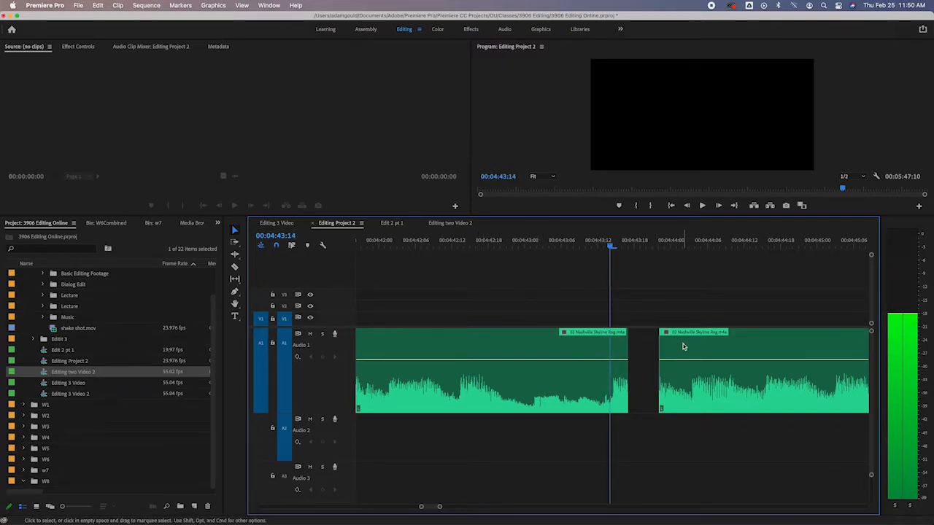
Tighten the second music clip's start to just before its first beat and place the clip at 00:04:43:20
{"action": "left_click_drag", "start_coordinate": [715, 348], "coordinate": [753, 348]}
{"action": "left_click_drag", "start_coordinate": [697, 349], "coordinate": [649, 353]}
{"action": "key", "text": "Down"}
{"action": "key", "text": "Down"}
{"action": "key", "text": "space"}
{"action": "key", "text": "space"}
{"action": "key", "text": "Up"}
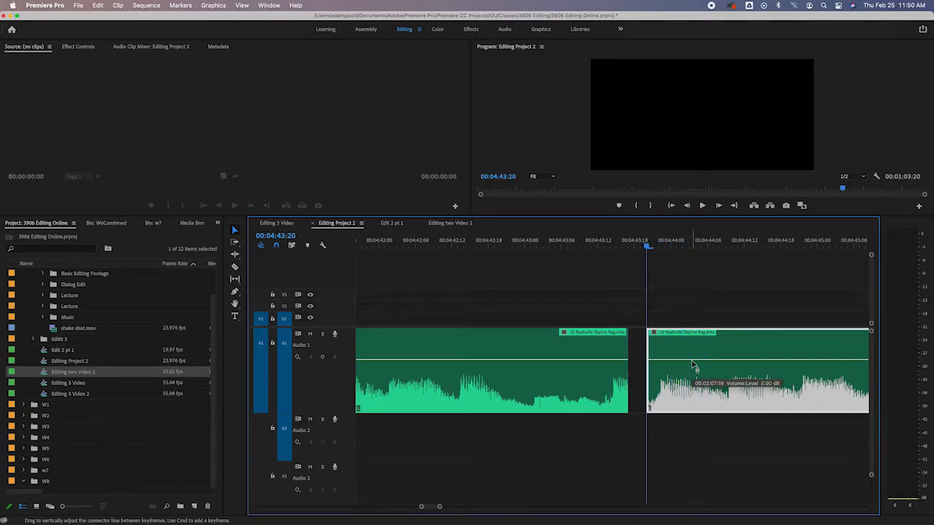
Move the second music clip to start at 00:04:43:13, overwriting the first clip's end, and play across the join
{"action": "left_click_drag", "start_coordinate": [676, 349], "coordinate": [632, 355]}
{"action": "left_click", "coordinate": [509, 244]}
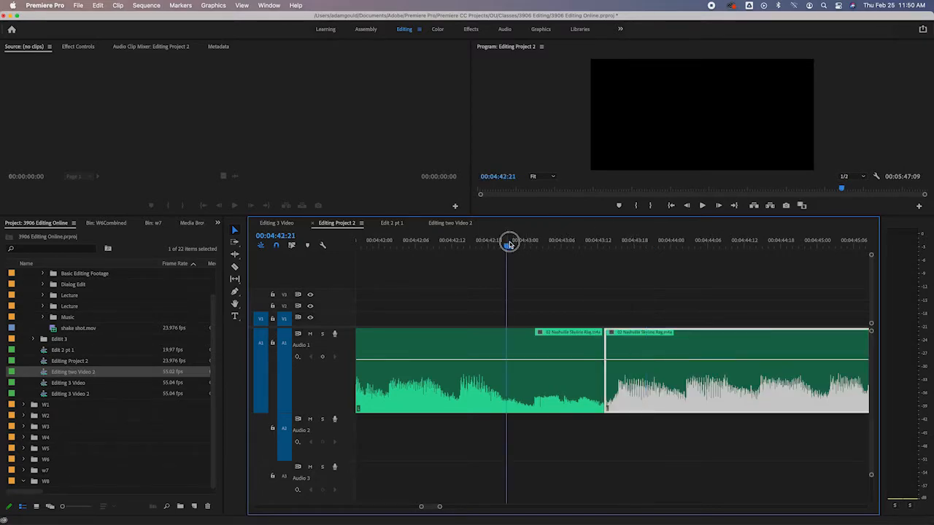
{"action": "key", "text": "space"}
{"action": "key", "text": "space"}
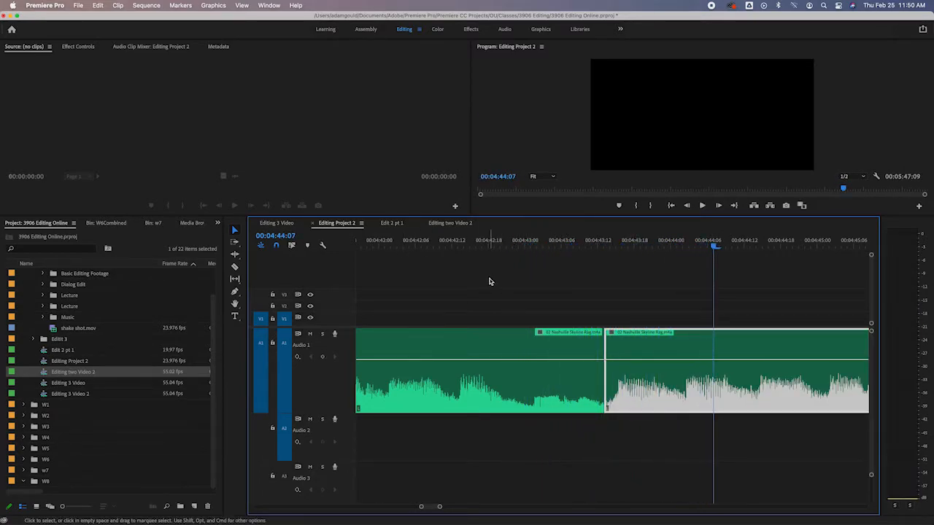
{"action": "left_click", "coordinate": [538, 240]}
{"action": "key", "text": "space"}
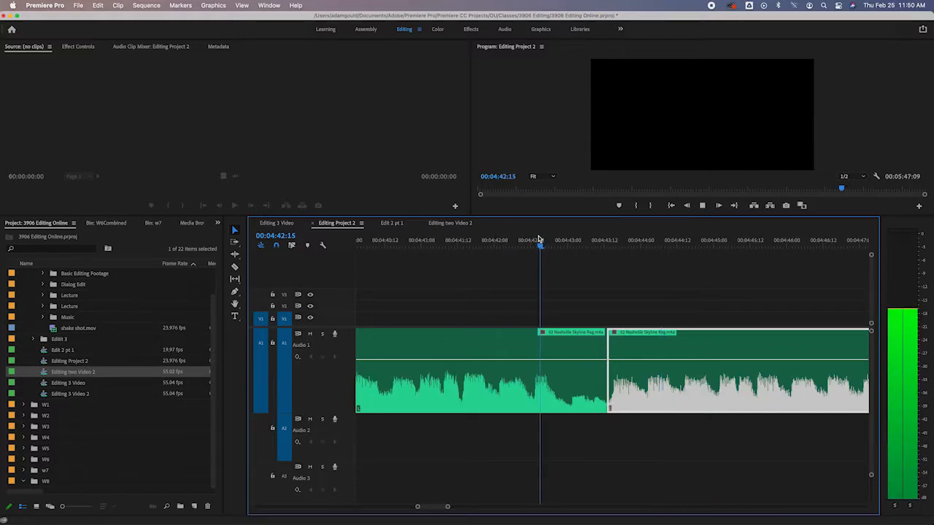
{"action": "key", "text": "space"}
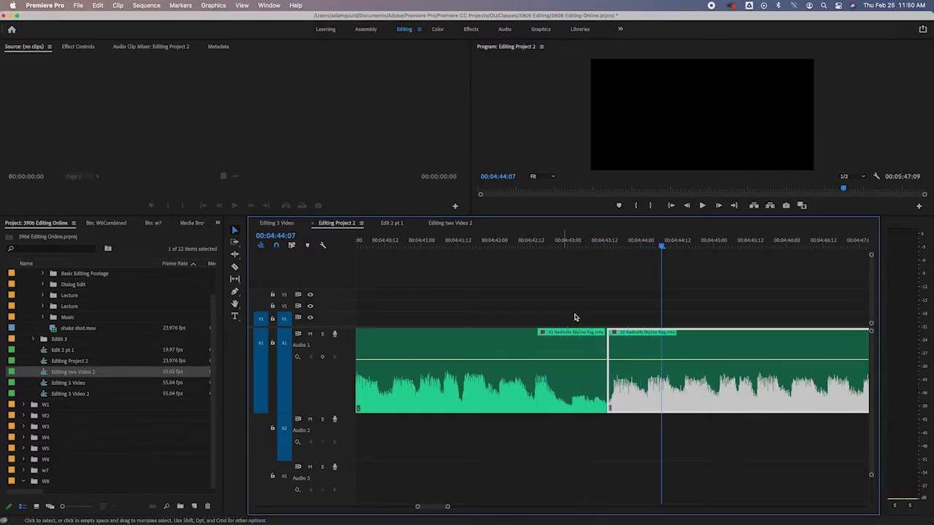
Apply the default audio transition to the join between the two music clips and play across it
{"action": "right_click", "coordinate": [607, 356]}
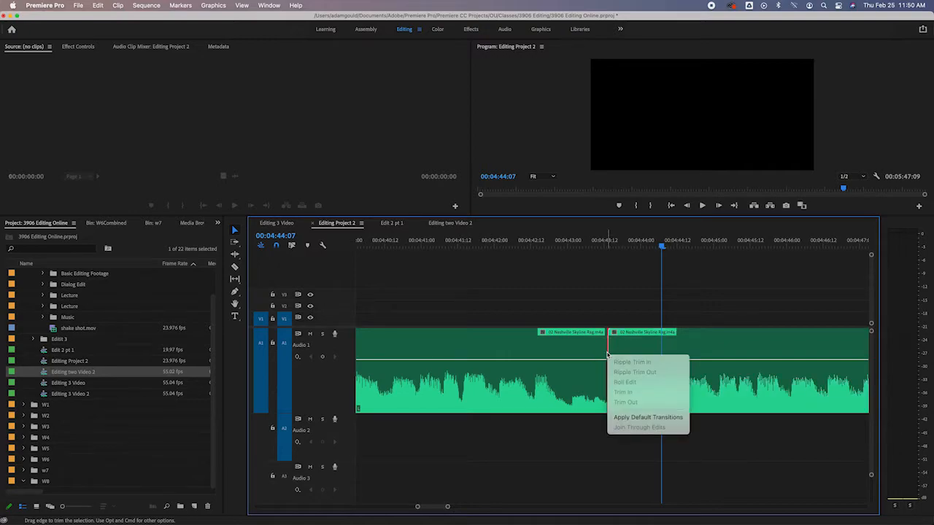
{"action": "left_click", "coordinate": [646, 417]}
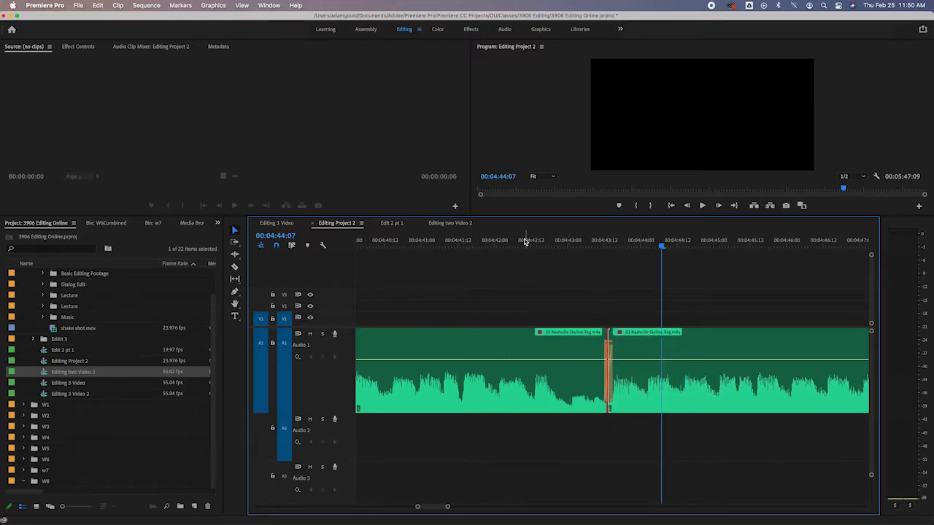
{"action": "left_click", "coordinate": [524, 242]}
{"action": "key", "text": "space"}
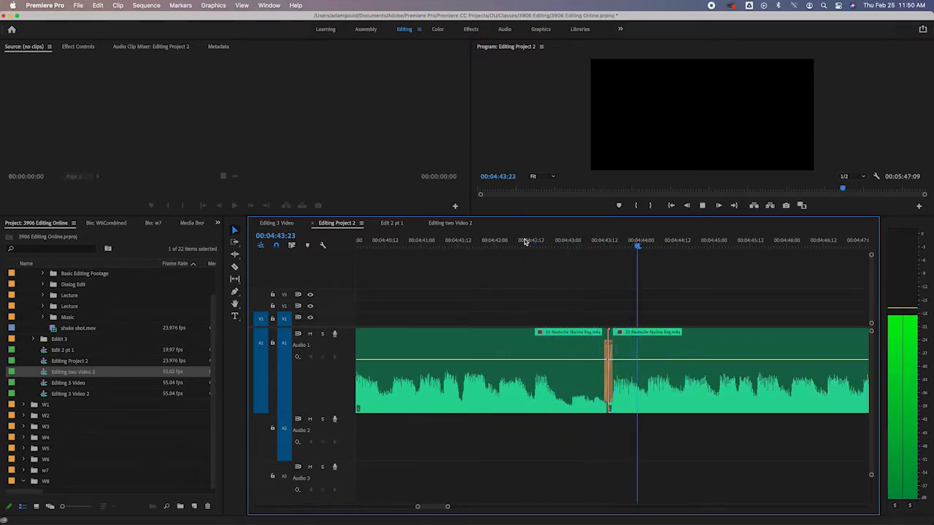
{"action": "key", "text": "space"}
Play the music from about 00:04:40 through the join to check how the transition sounds
{"action": "key", "text": "minus"}
{"action": "key", "text": "minus"}
{"action": "key", "text": "minus"}
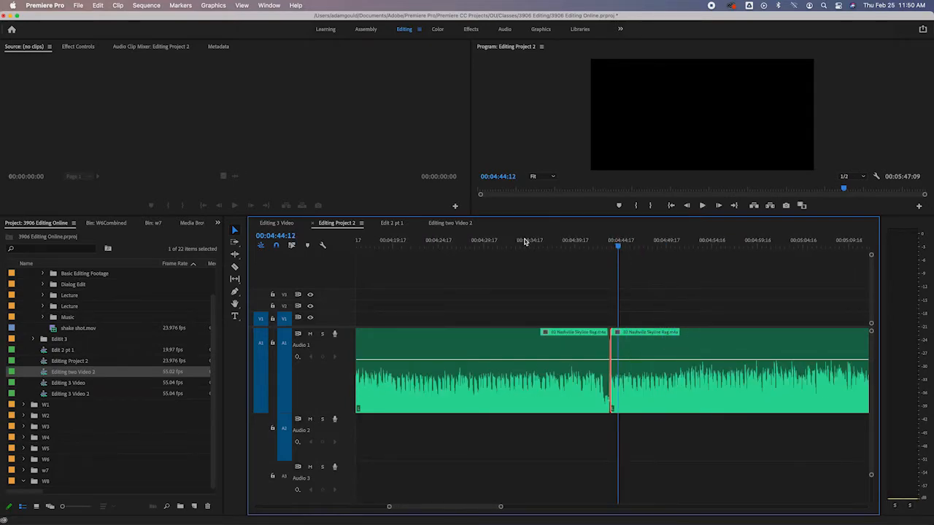
{"action": "key", "text": "minus"}
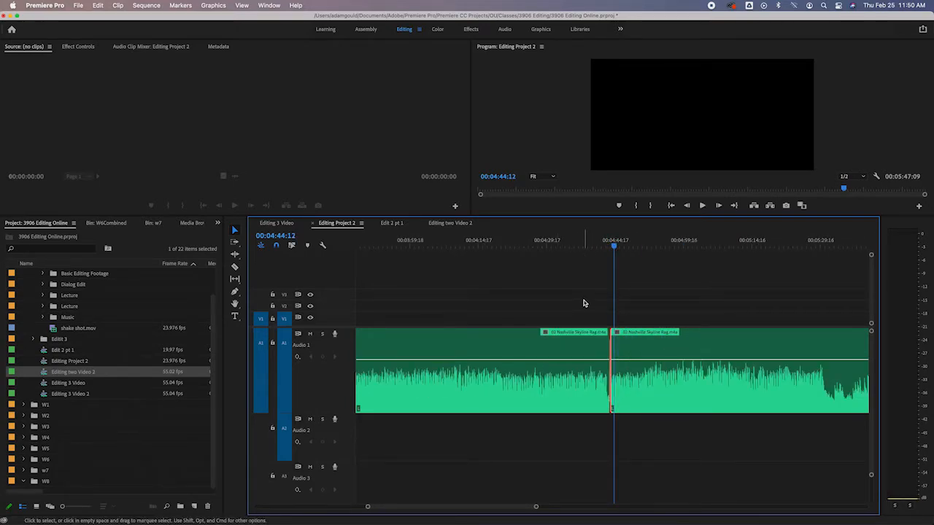
{"action": "key", "text": "minus"}
{"action": "left_click", "coordinate": [602, 243]}
{"action": "key", "text": "space"}
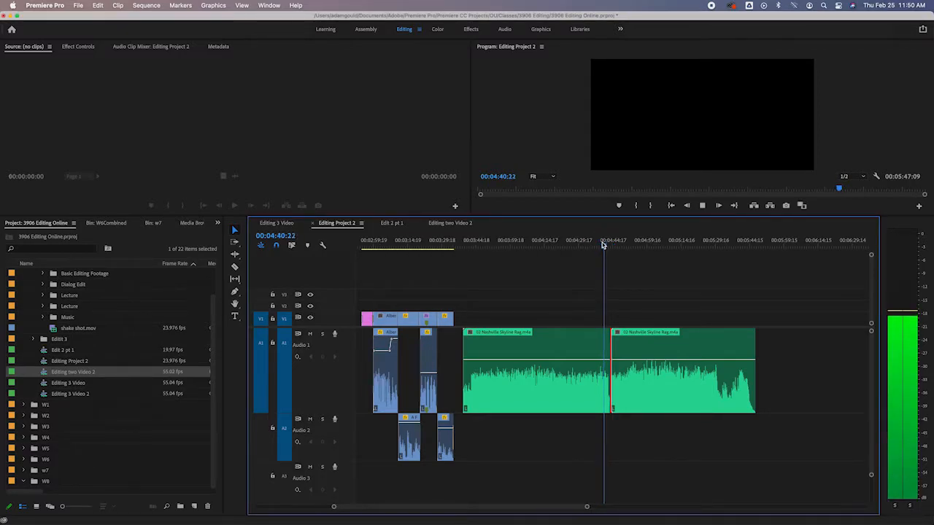
{"action": "key", "text": "equal"}
{"action": "key", "text": "equal"}
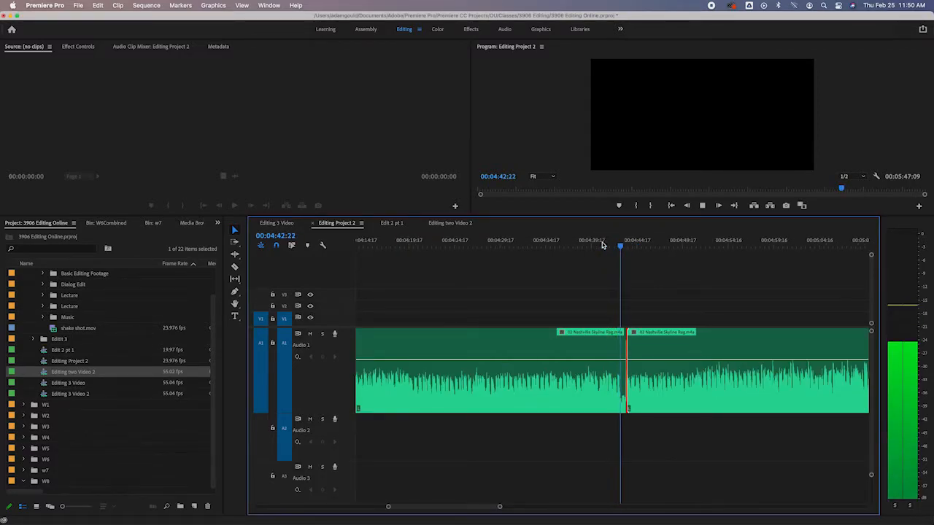
{"action": "key", "text": "space"}
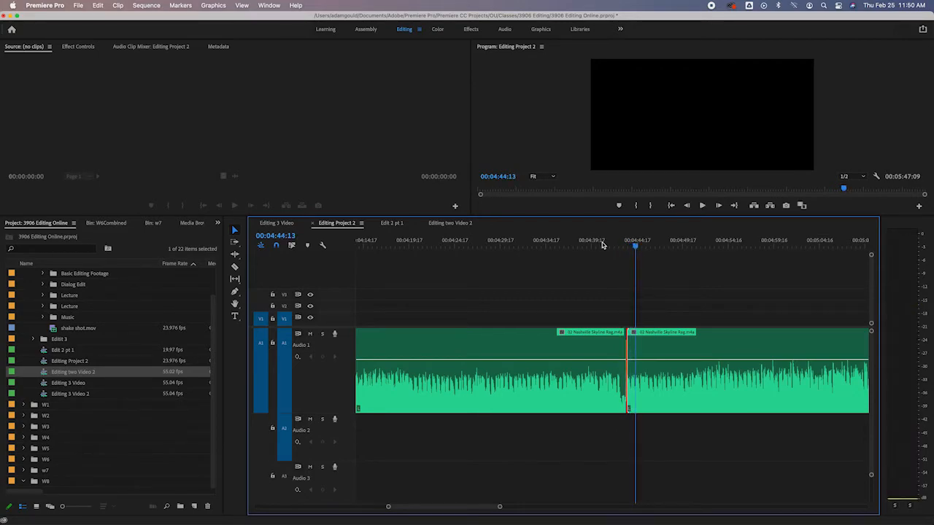
Play the middle of the second music clip from 00:05:02:14 to hear its rhythm
{"action": "key", "text": "minus"}
{"action": "key", "text": "minus"}
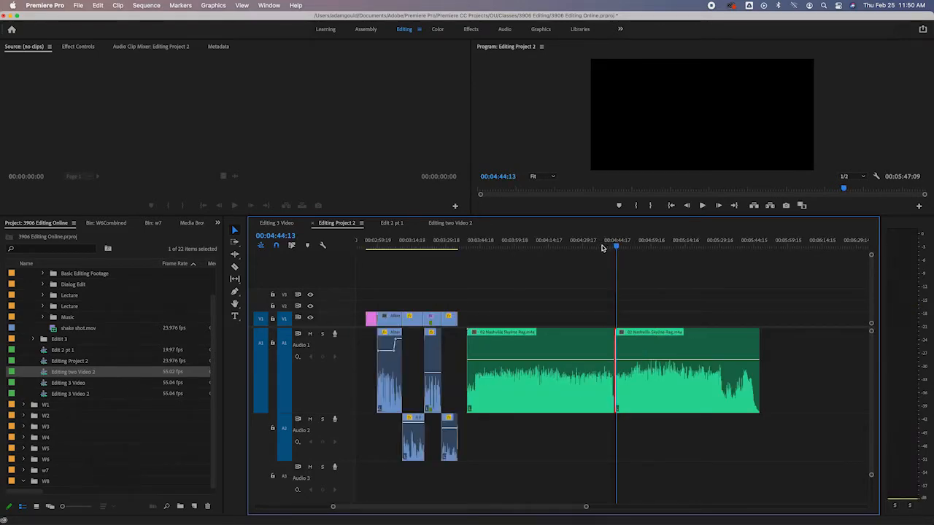
{"action": "left_click", "coordinate": [663, 246]}
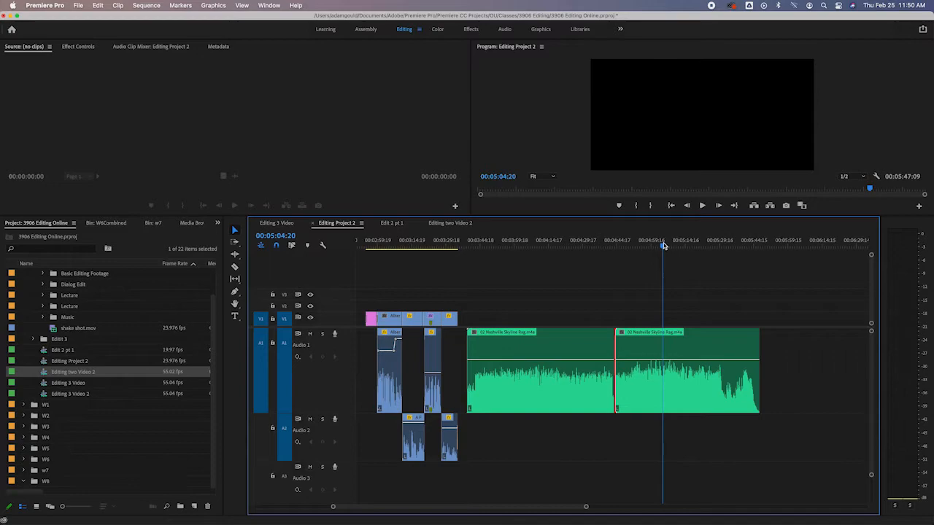
{"action": "key", "text": "equal"}
{"action": "key", "text": "equal"}
{"action": "left_click", "coordinate": [570, 247]}
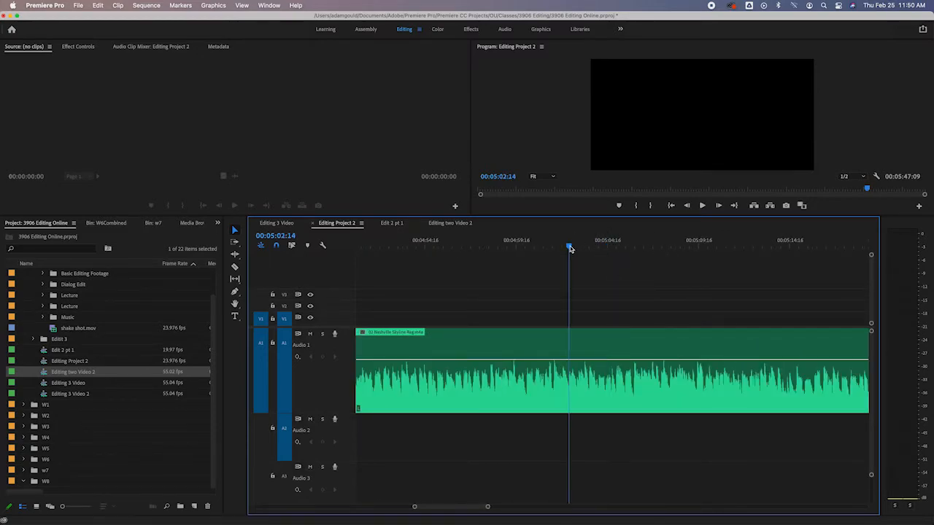
{"action": "key", "text": "space"}
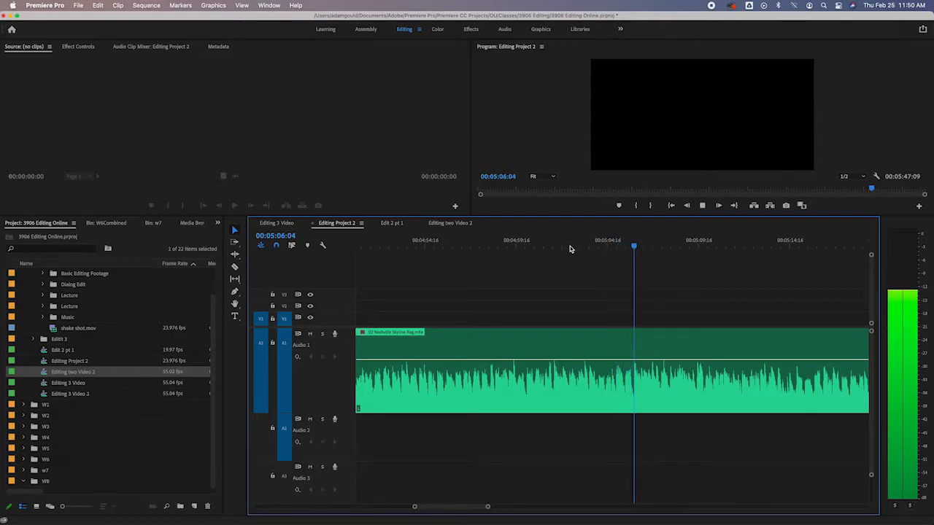
{"action": "key", "text": "space"}
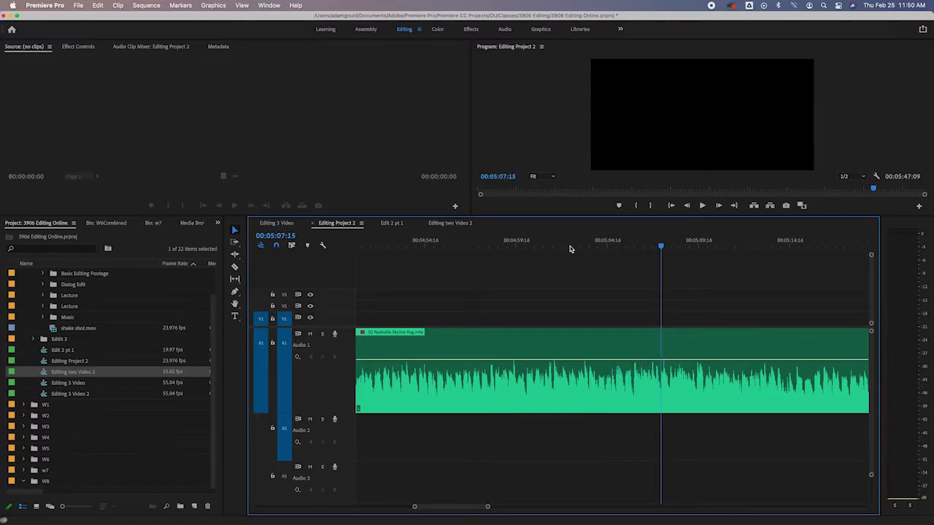
Play a short stretch of the second music clip from 00:05:02:21 and examine the peaks in its waveform
{"action": "key", "text": "minus"}
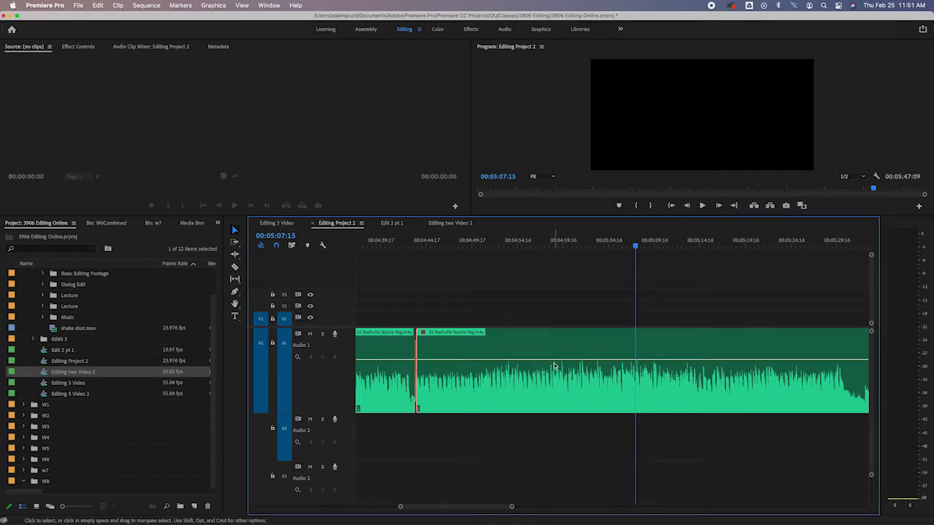
{"action": "key", "text": "="}
{"action": "key", "text": "="}
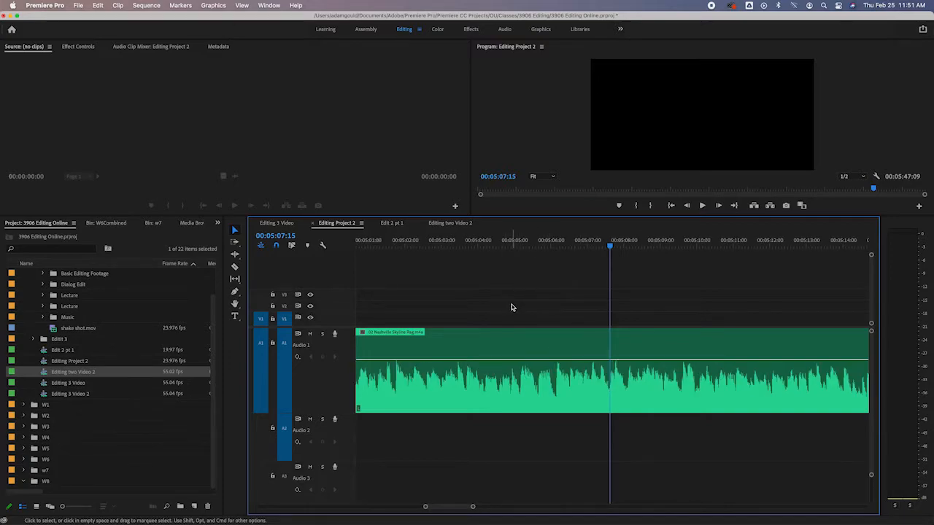
{"action": "left_click", "coordinate": [438, 245]}
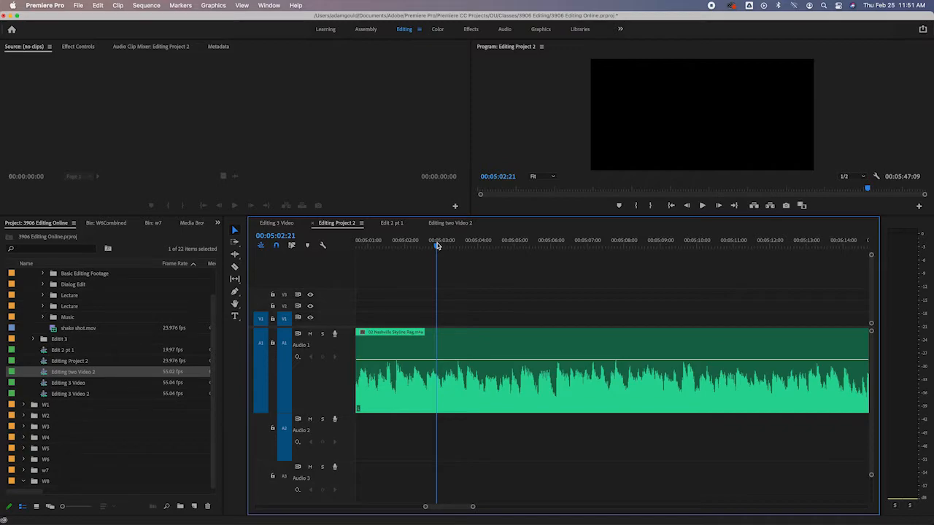
{"action": "key", "text": "space"}
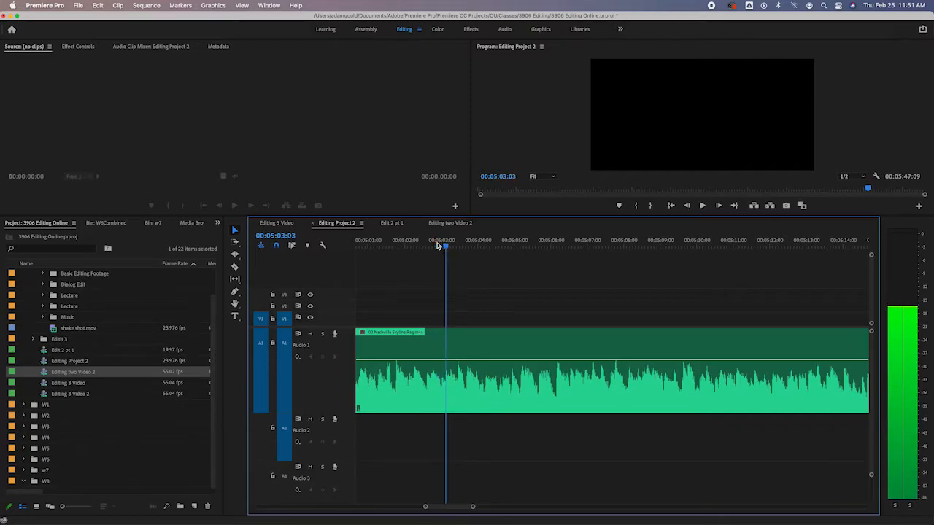
{"action": "key", "text": "space"}
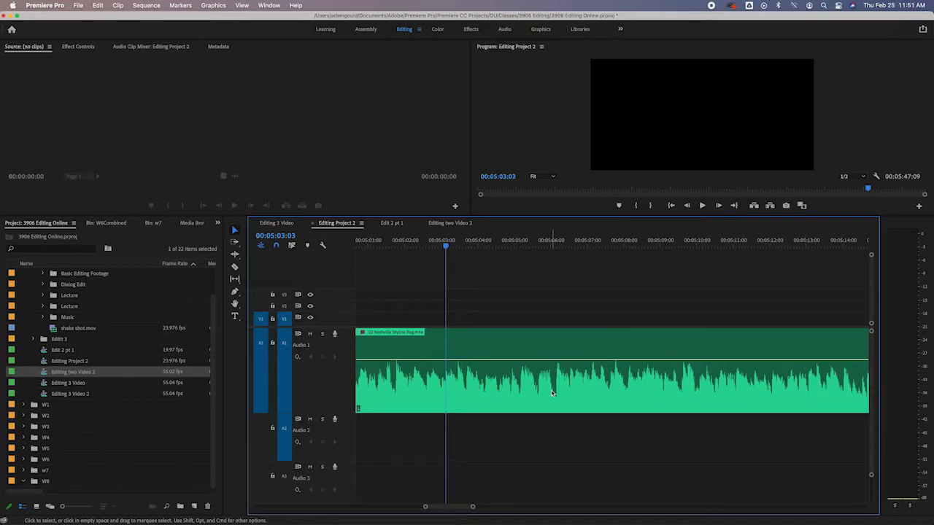
Delete the second music clip after the join from the Audio 1 track
{"action": "key", "text": "minus"}
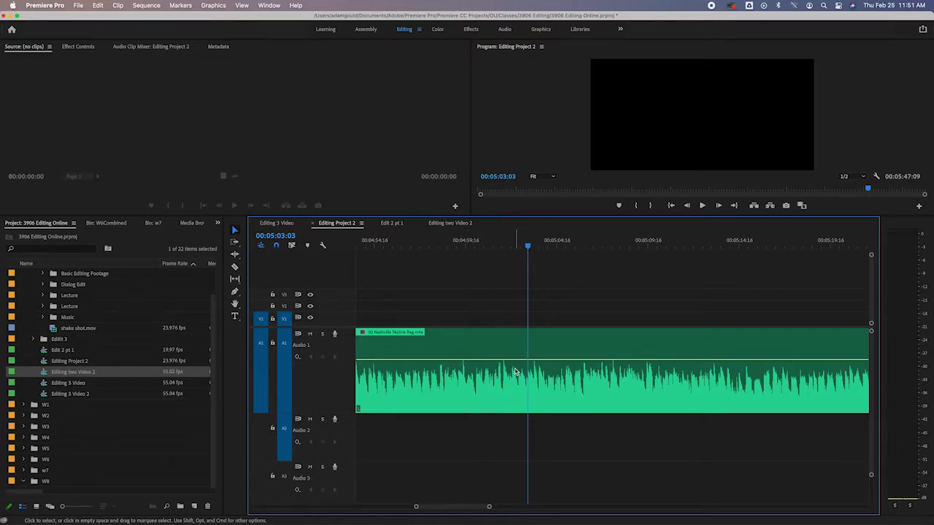
{"action": "key", "text": "minus"}
{"action": "key", "text": "minus"}
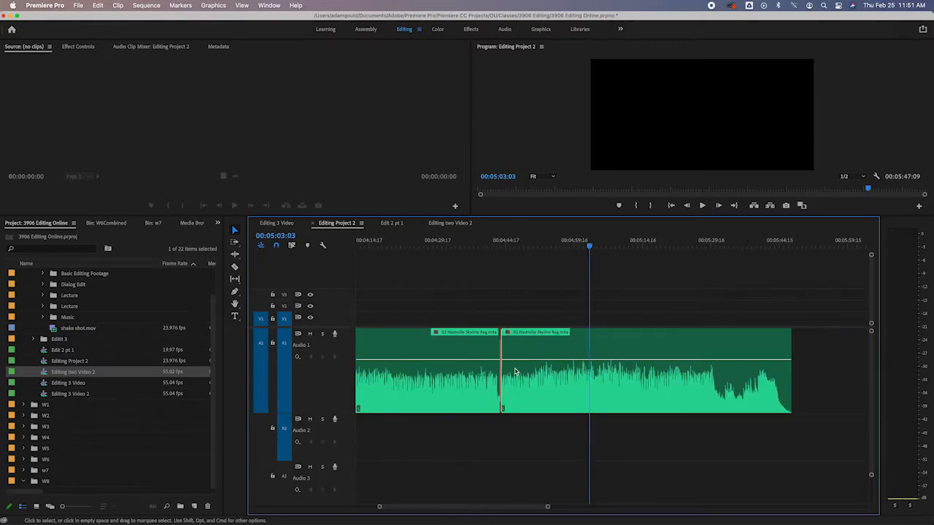
{"action": "left_click", "coordinate": [635, 350]}
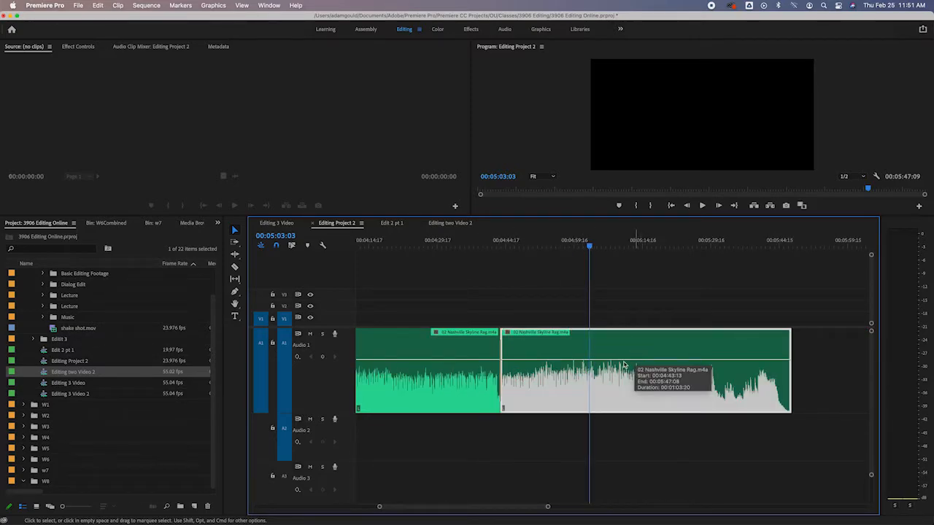
{"action": "key", "text": "Delete"}
Play the opening of the remaining music clip on Audio 1 from 00:03:39:04 to hear how it starts
{"action": "scroll", "coordinate": [585, 397], "scroll_direction": "left", "scroll_amount": 5}
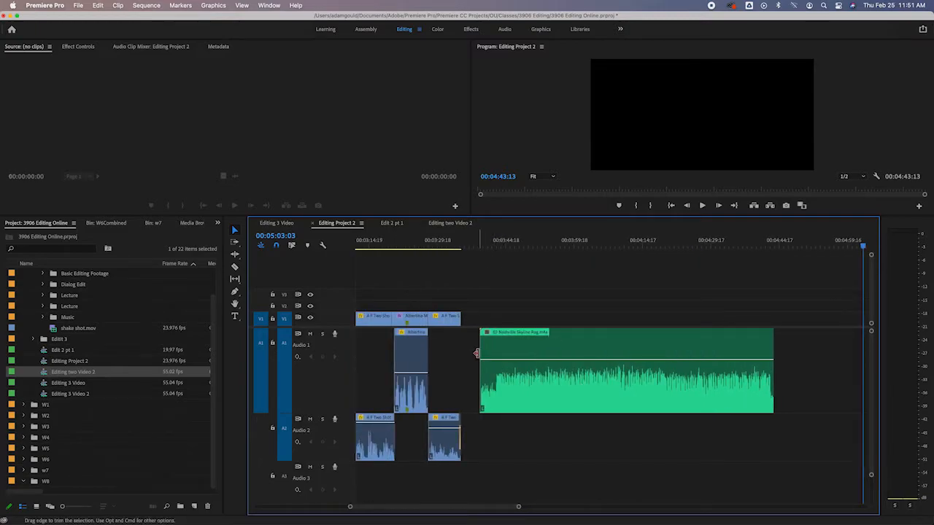
{"action": "left_click", "coordinate": [477, 246]}
{"action": "left_click_drag", "start_coordinate": [477, 246], "coordinate": [479, 246]}
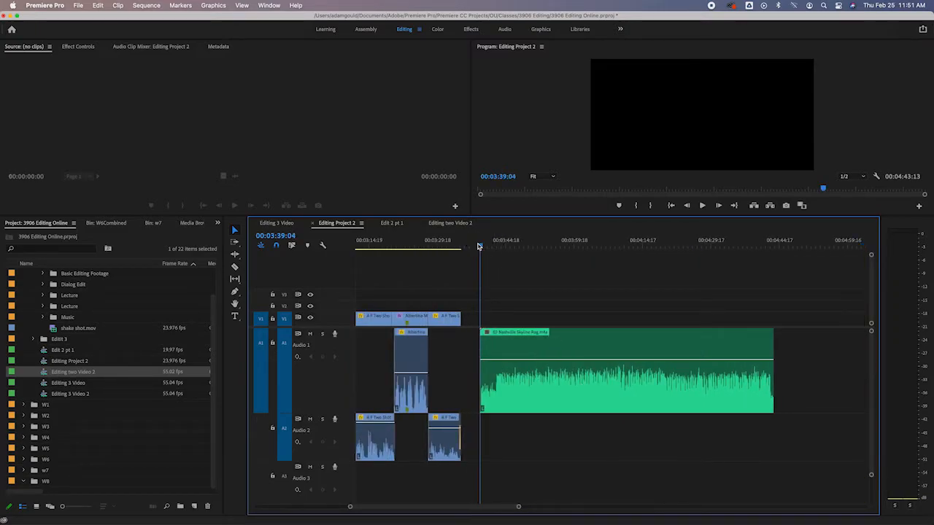
{"action": "key", "text": "space"}
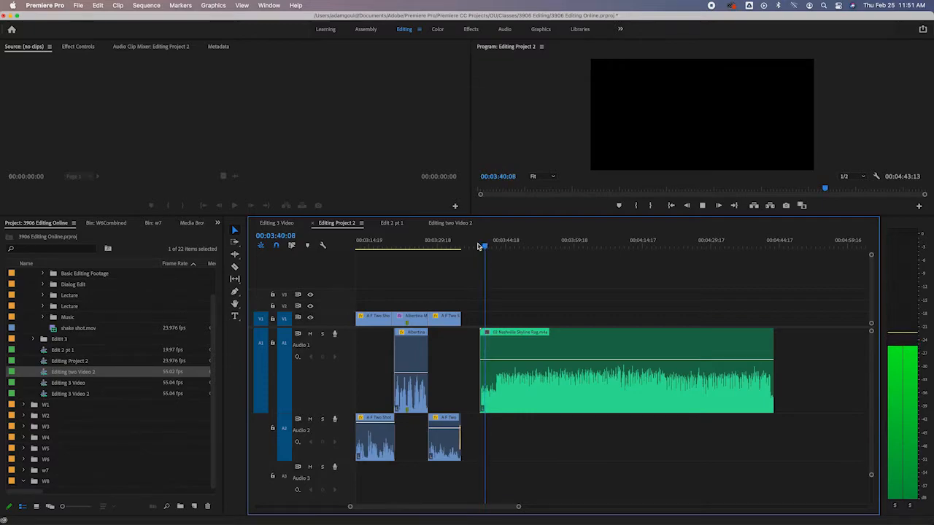
{"action": "key", "text": "space"}
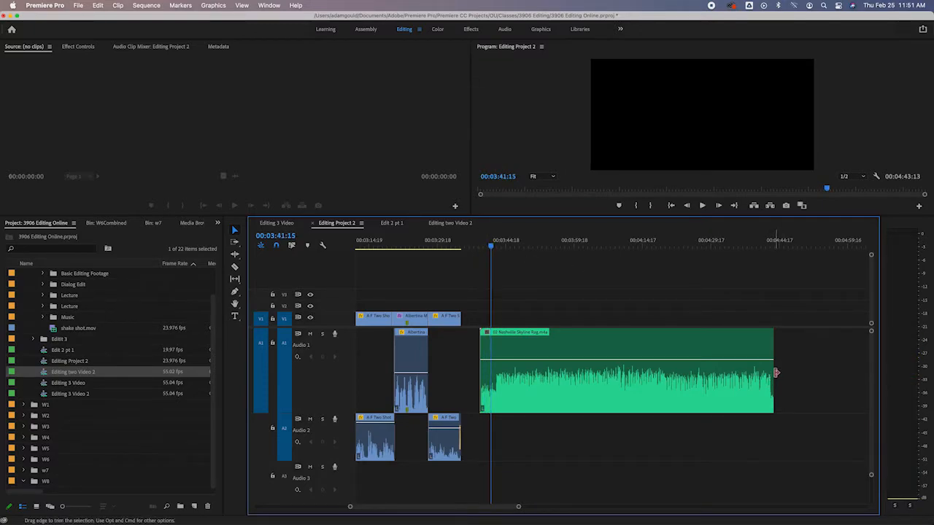
Trim the end of the music clip back to 00:04:22:04 and play its last few seconds to check the ending
{"action": "left_click_drag", "start_coordinate": [771, 373], "coordinate": [673, 378]}
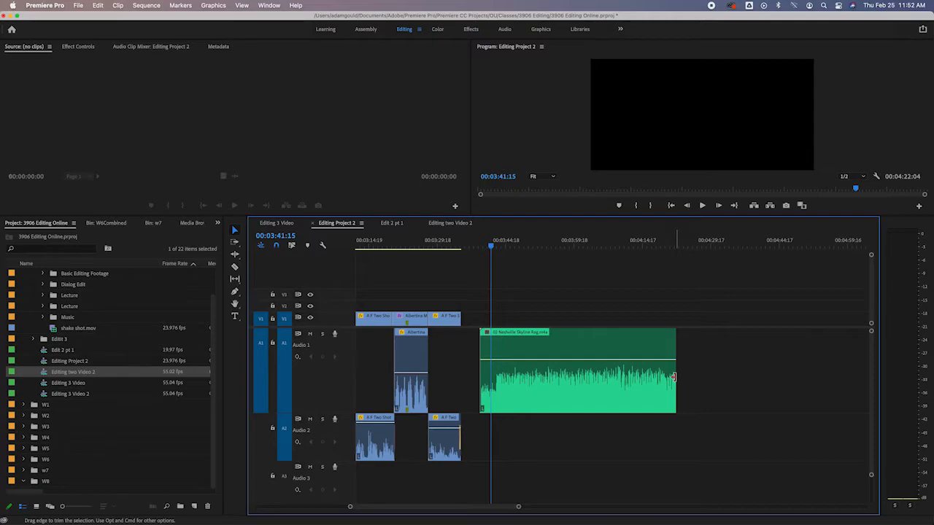
{"action": "left_click_drag", "start_coordinate": [644, 240], "coordinate": [666, 241]}
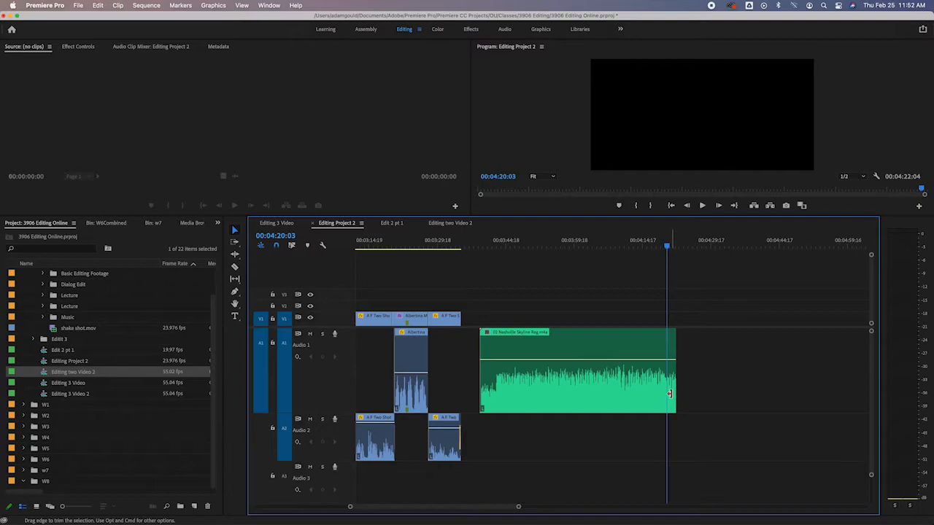
{"action": "left_click", "coordinate": [584, 246]}
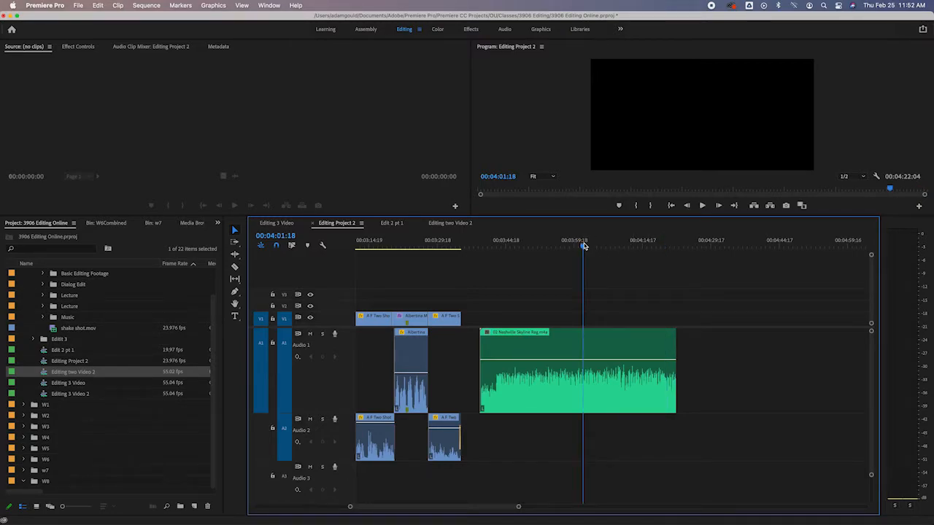
{"action": "left_click", "coordinate": [662, 245]}
{"action": "key", "text": "space"}
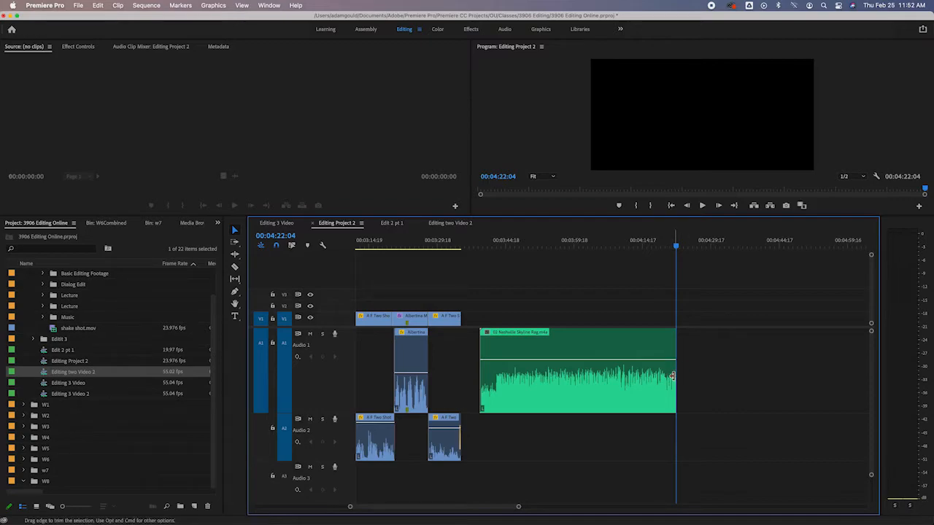
{"action": "key", "text": "equal"}
{"action": "key", "text": "equal"}
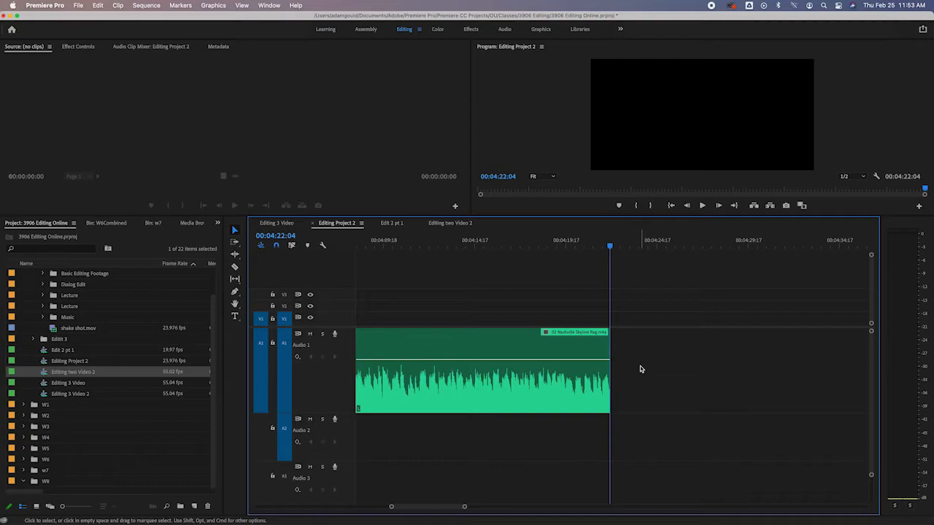
Return to the beginning of the sequence and examine the OTS tracking shot at 00:00:12:15, 00:00:15:09 and 00:00:14:19
{"action": "left_click", "coordinate": [456, 245]}
{"action": "key", "text": "Home"}
{"action": "left_click", "coordinate": [586, 244]}
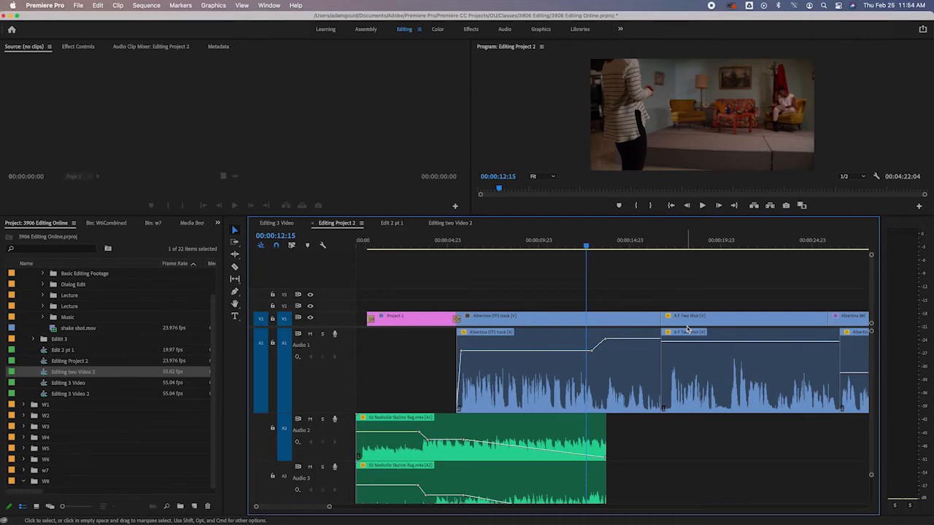
{"action": "left_click", "coordinate": [637, 246]}
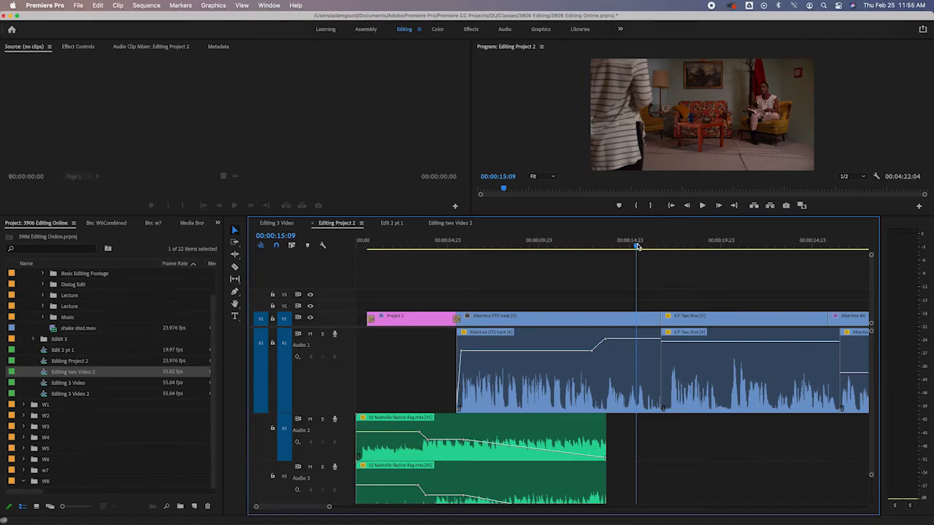
{"action": "left_click_drag", "start_coordinate": [637, 247], "coordinate": [627, 247]}
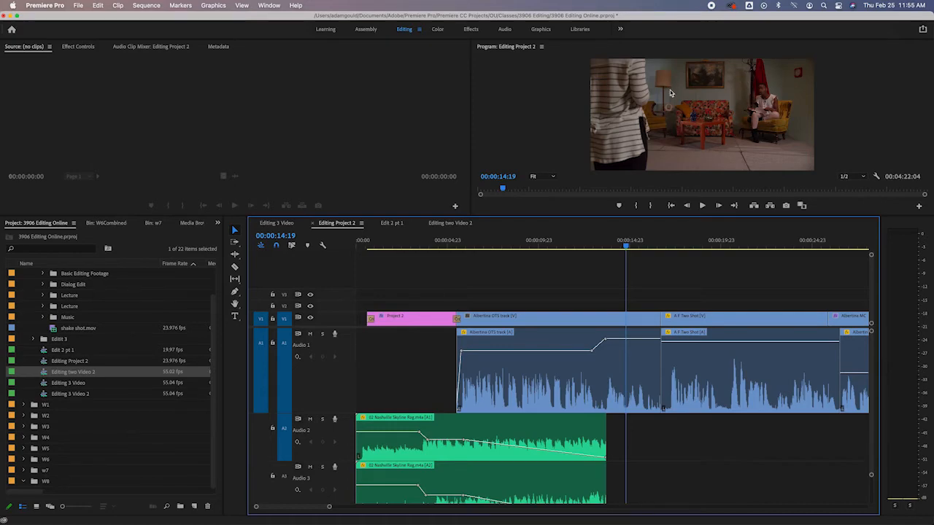
View frames of the first two shot, the MCU and the closing two shot at 00:00:18:20, 00:00:28:21 and 00:00:36:20
{"action": "left_click", "coordinate": [699, 246]}
{"action": "scroll", "coordinate": [745, 299], "scroll_direction": "right", "scroll_amount": 5}
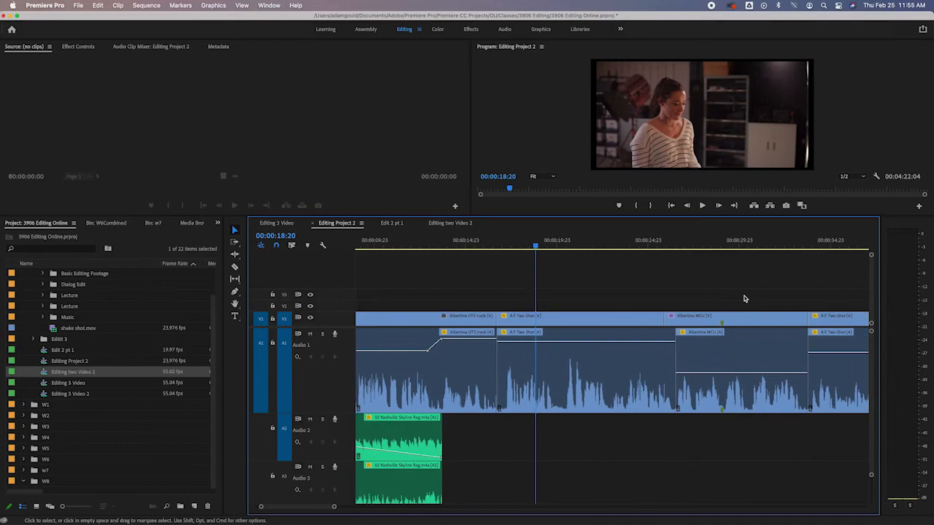
{"action": "left_click", "coordinate": [705, 245]}
{"action": "scroll", "coordinate": [785, 287], "scroll_direction": "right", "scroll_amount": 6}
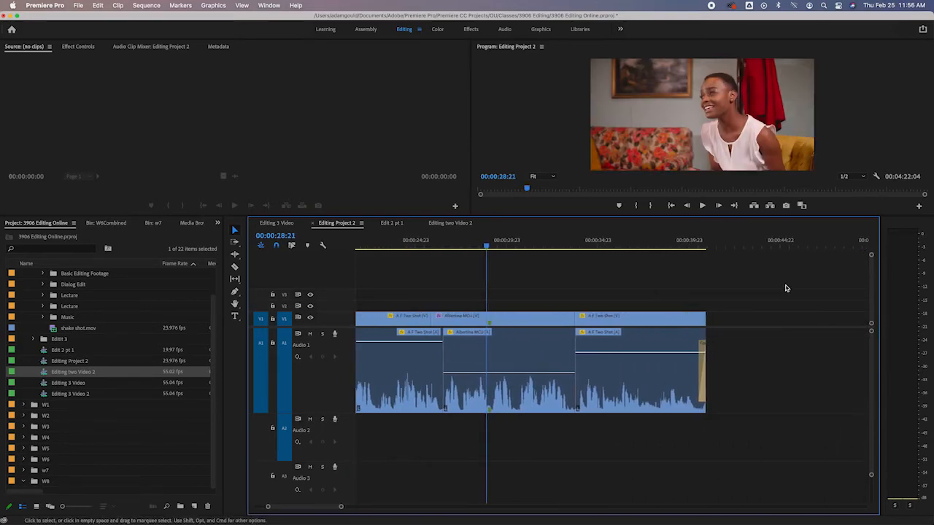
{"action": "left_click", "coordinate": [619, 245]}
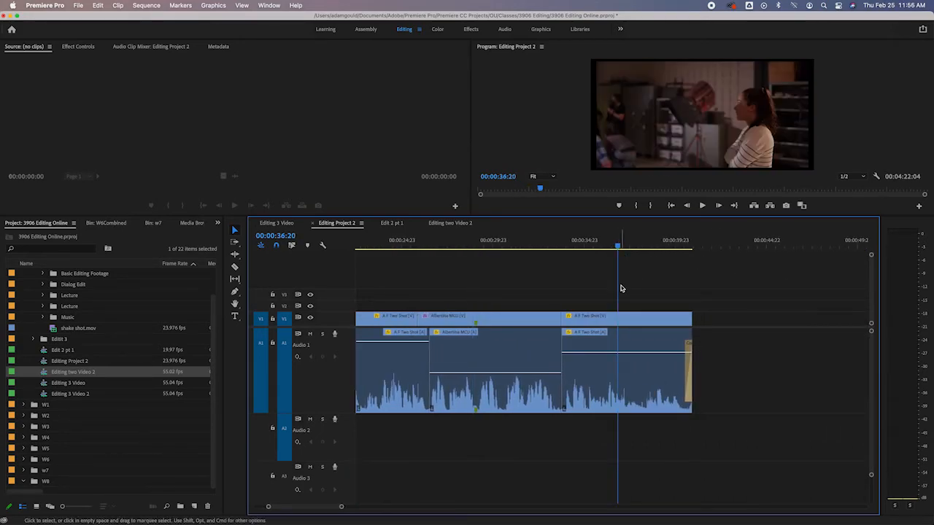
Go back to the OTS tracking shot and view its early frames at 00:00:08:03 and 00:00:06:14
{"action": "scroll", "coordinate": [620, 289], "scroll_direction": "left", "scroll_amount": 8}
{"action": "scroll", "coordinate": [621, 288], "scroll_direction": "left", "scroll_amount": 1}
{"action": "left_click", "coordinate": [467, 246]}
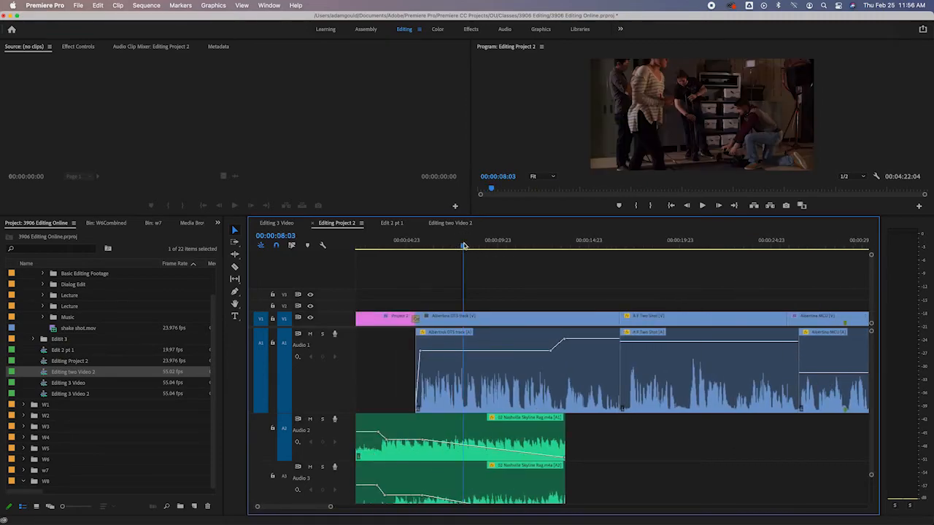
{"action": "left_click", "coordinate": [435, 245]}
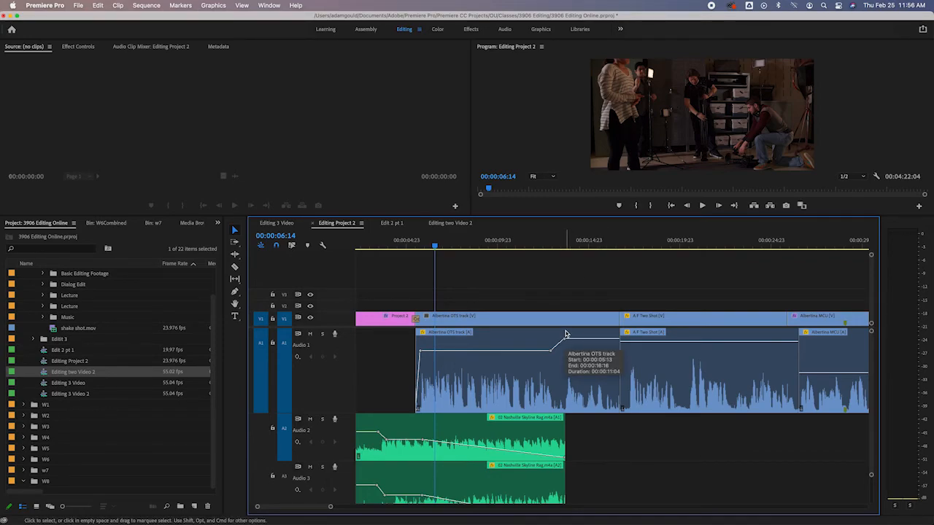
Compare the closing two shot near 00:00:36:14 with the MCU before it near 00:00:30:17, going back and forth between them
{"action": "scroll", "coordinate": [789, 312], "scroll_direction": "right", "scroll_amount": 10}
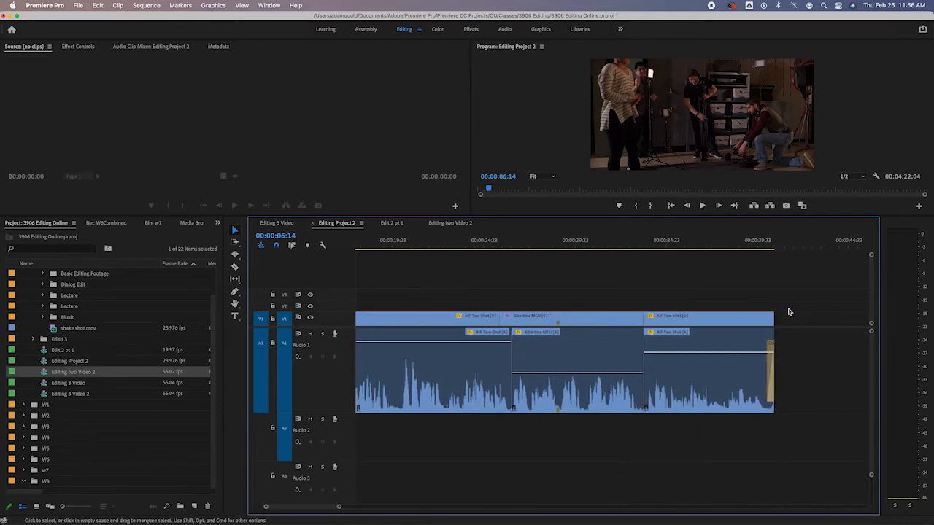
{"action": "left_click", "coordinate": [668, 250]}
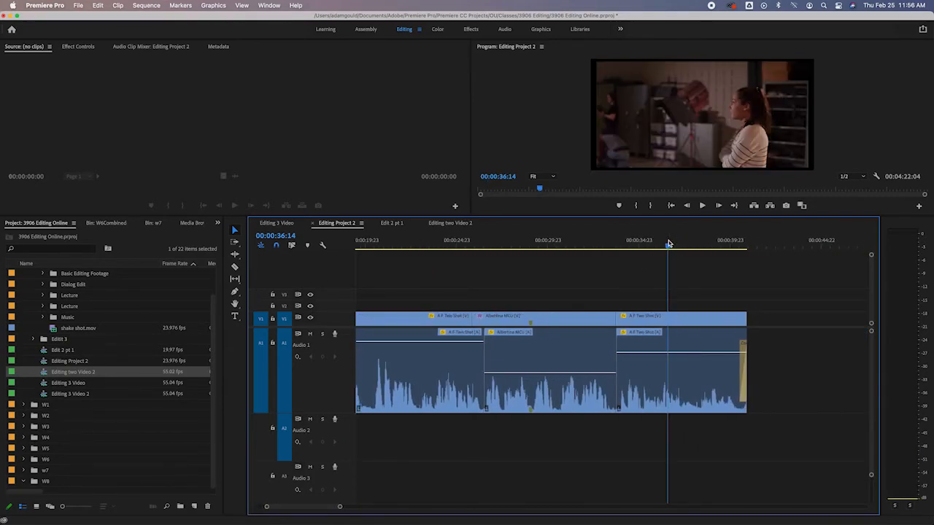
{"action": "left_click", "coordinate": [561, 247]}
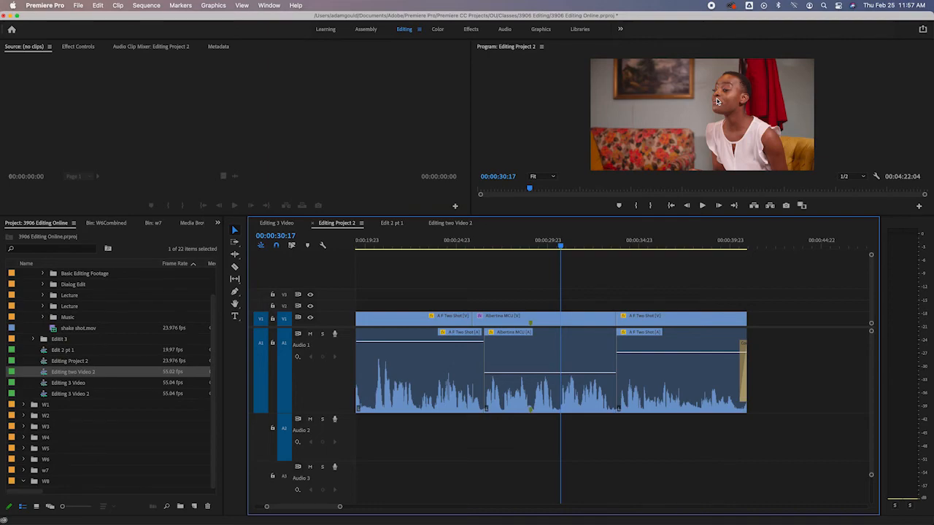
{"action": "left_click", "coordinate": [672, 247]}
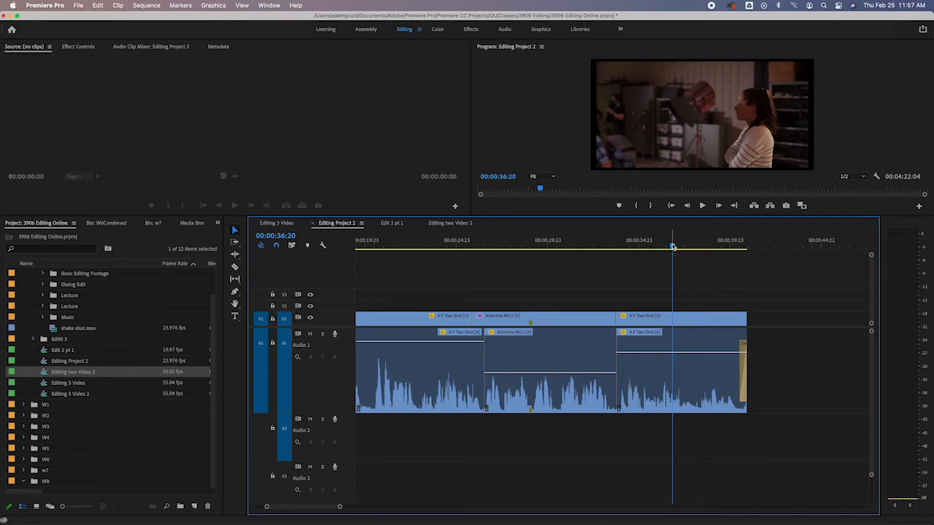
{"action": "left_click", "coordinate": [548, 245]}
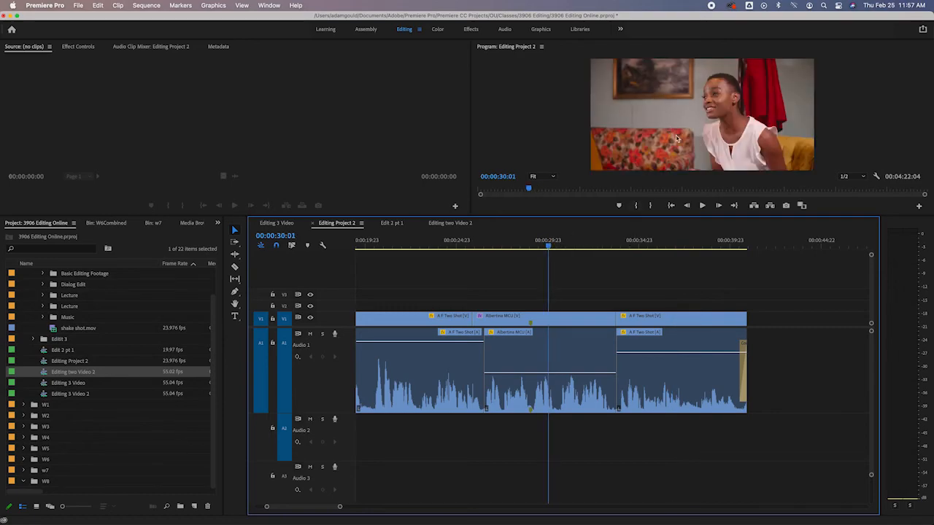